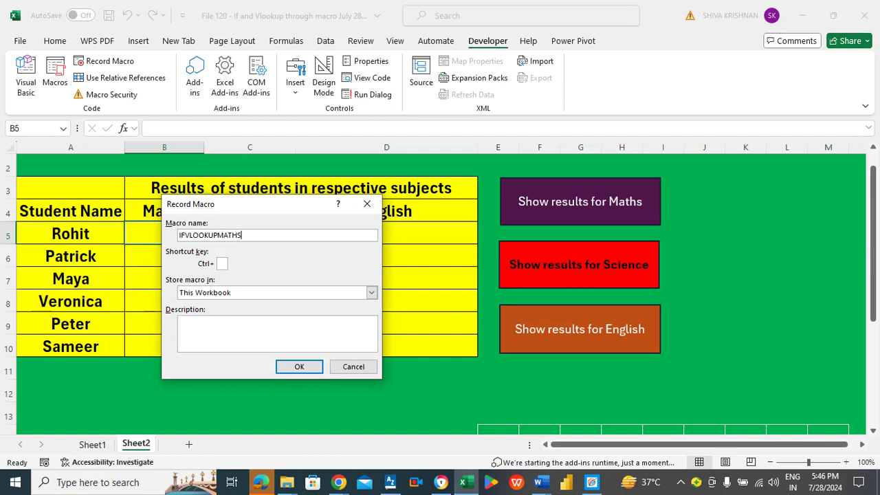
Step: Name the macro IFVLOOKUPMATHSJULY28, describe it as "This will run if and vlookup", and start recording
text(JULY28)
click(261, 344)
text(This will)
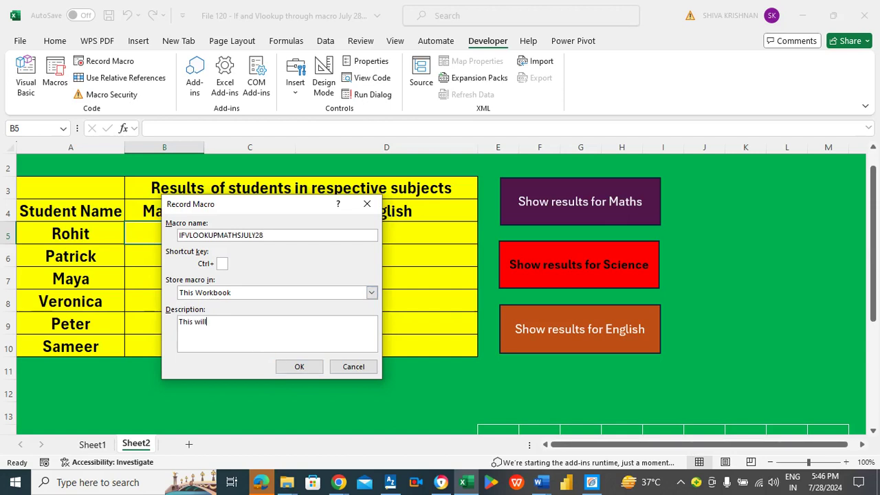
text( run if and vlookup)
click(318, 366)
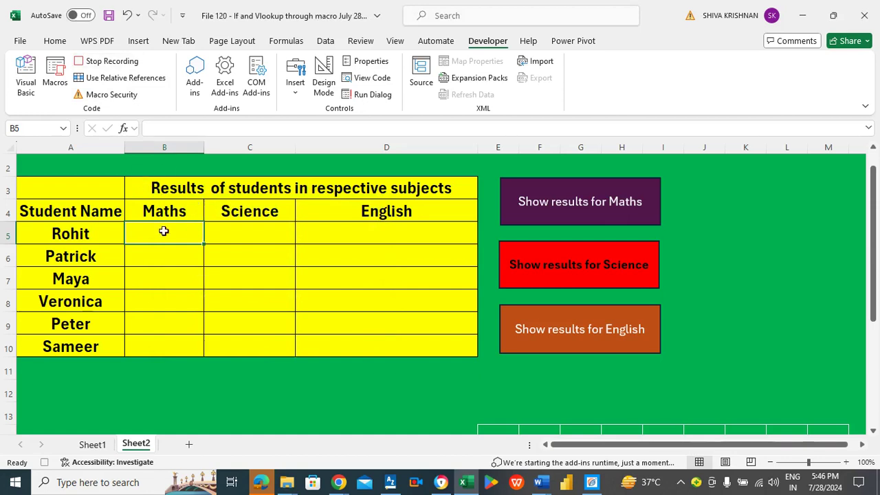
Step: Begin an IF formula in B5 with a VLOOKUP of A5 in columns A:B of Sheet1
text(=if)
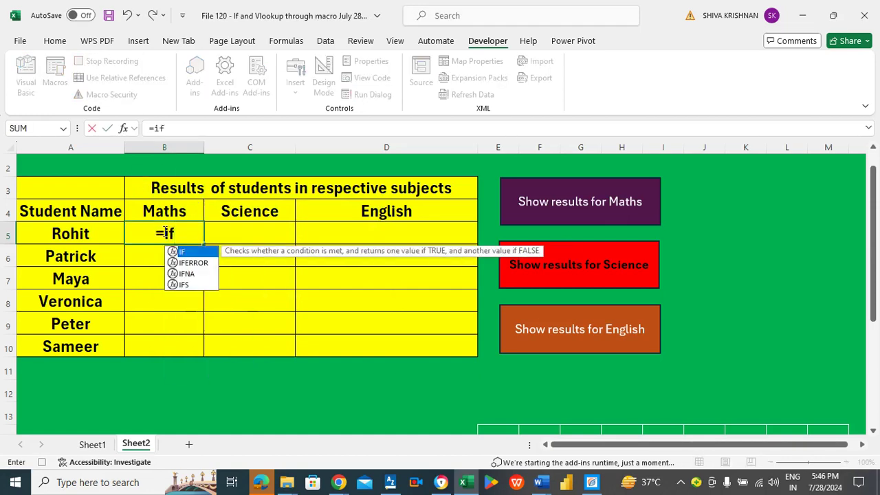
text(()
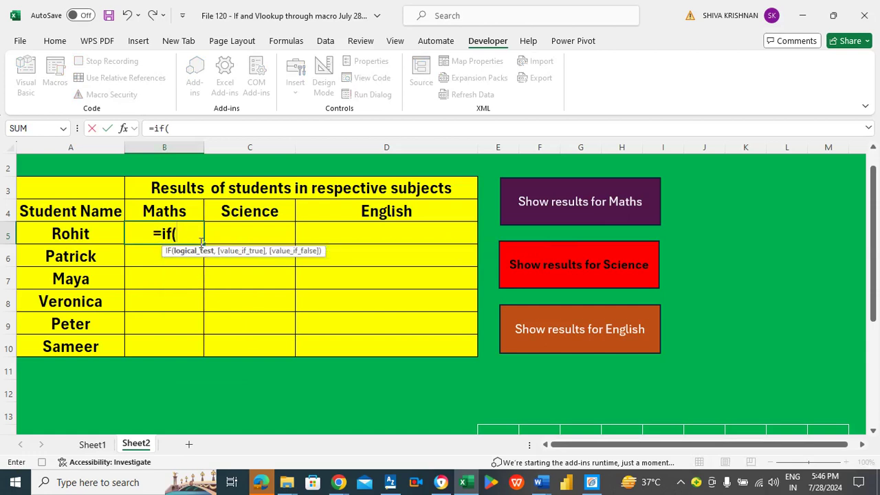
text(vlookup)
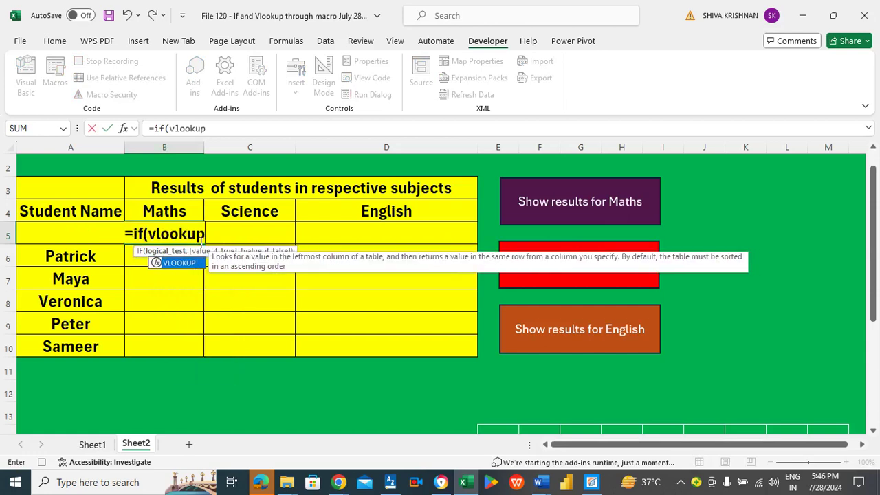
text(()
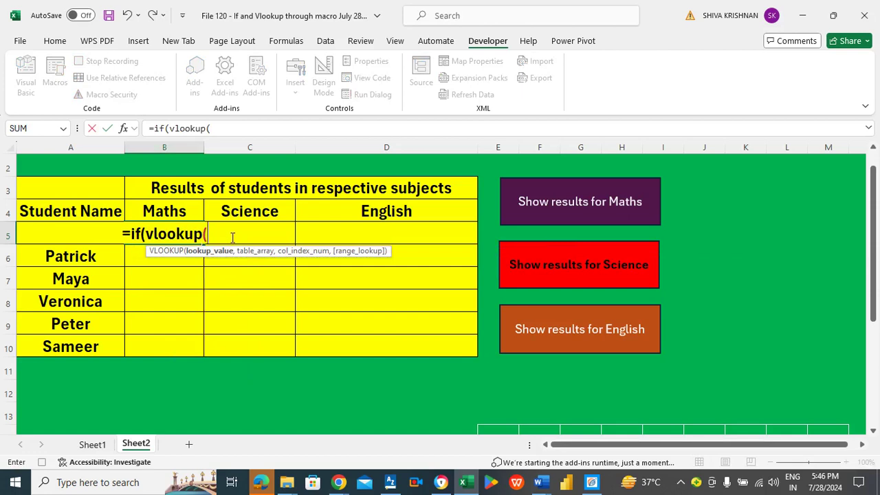
text(a5)
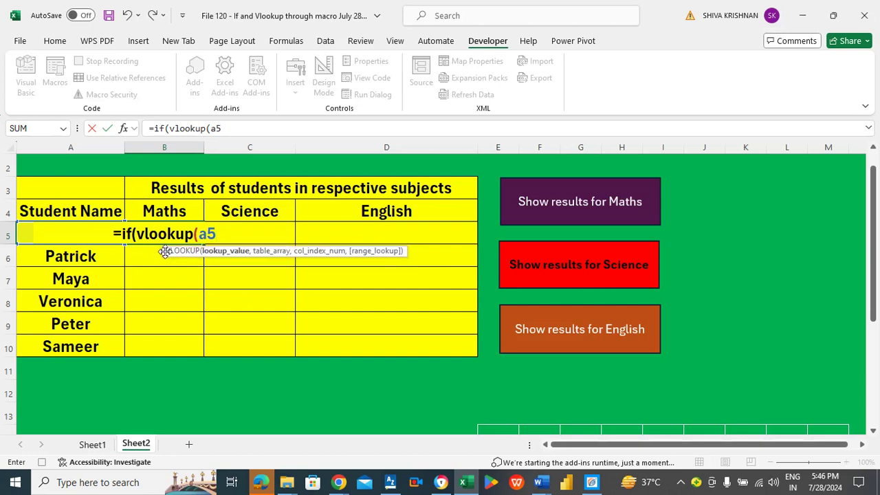
text(,)
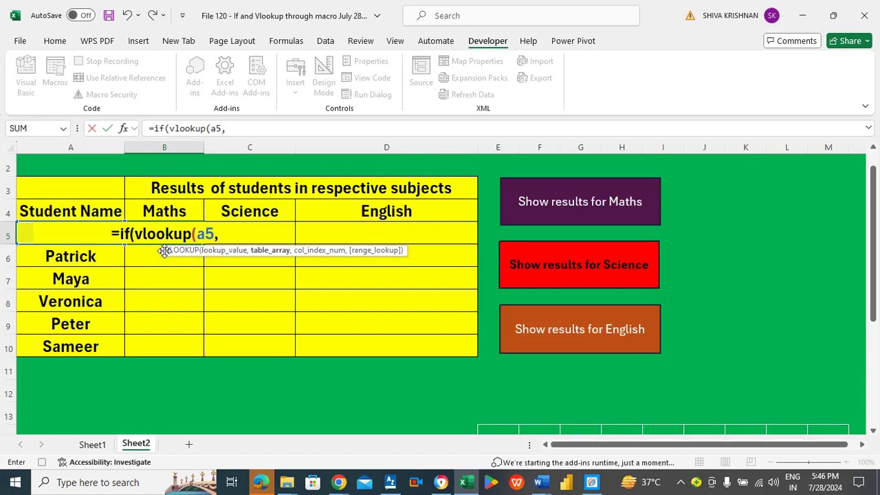
click(95, 445)
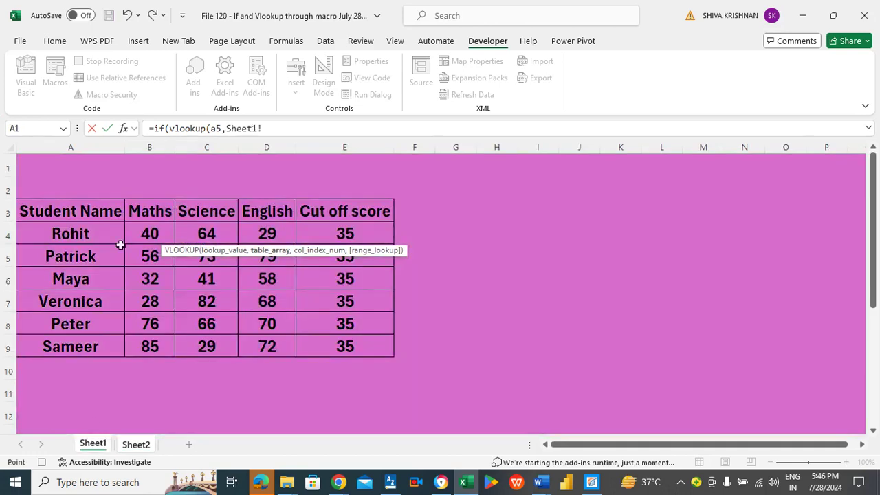
drag(94, 147, 145, 150)
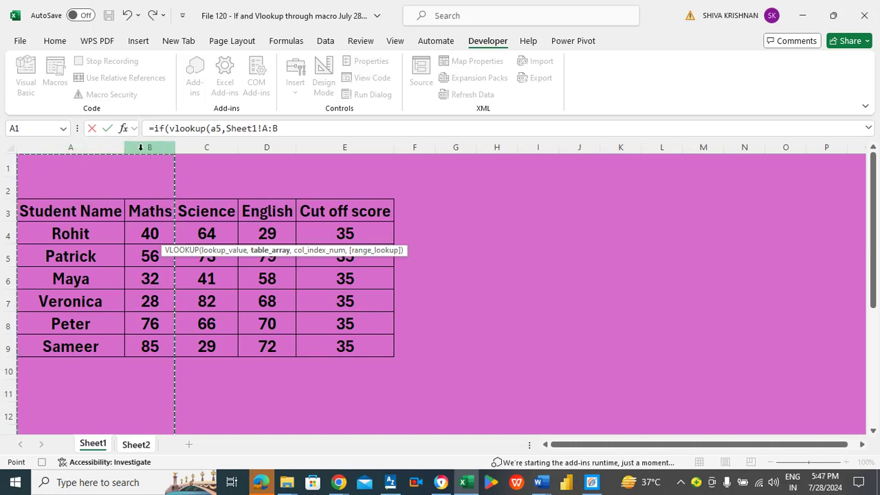
Step: Complete the VLOOKUP arguments with column index 2 and exact match FALSE
click(295, 129)
text(,)
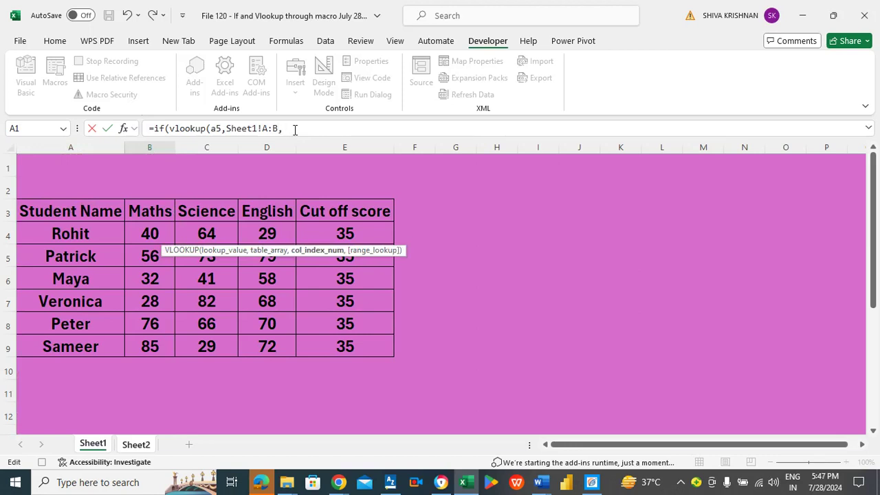
text(2,)
click(327, 172)
double_click(327, 172)
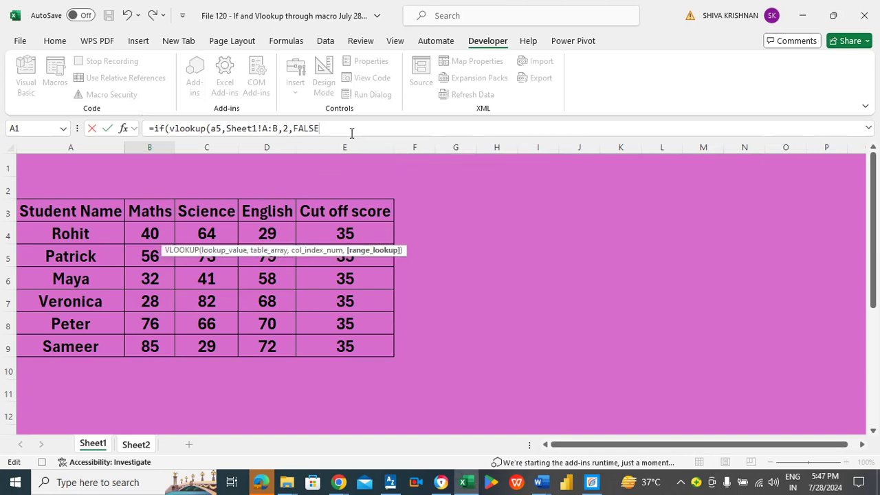
text())
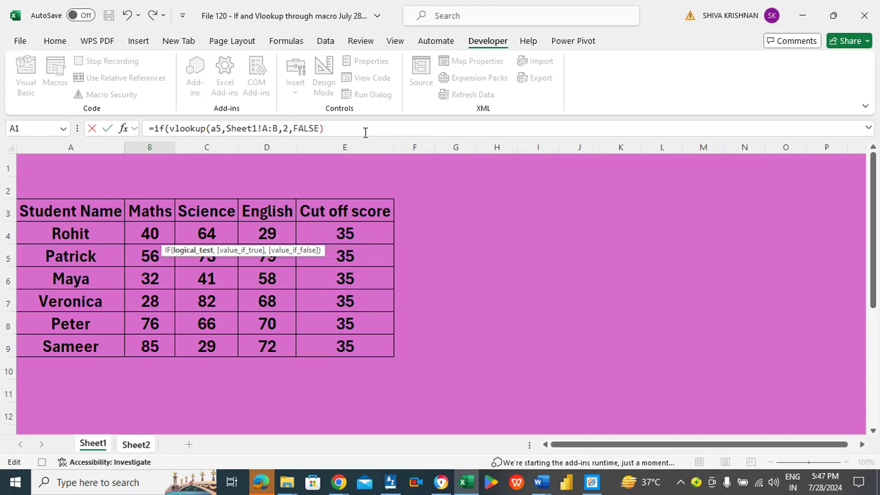
Step: Finish the IF formula with the test >35, returning "Pass" if true and "Fail" if false
text(>35,)
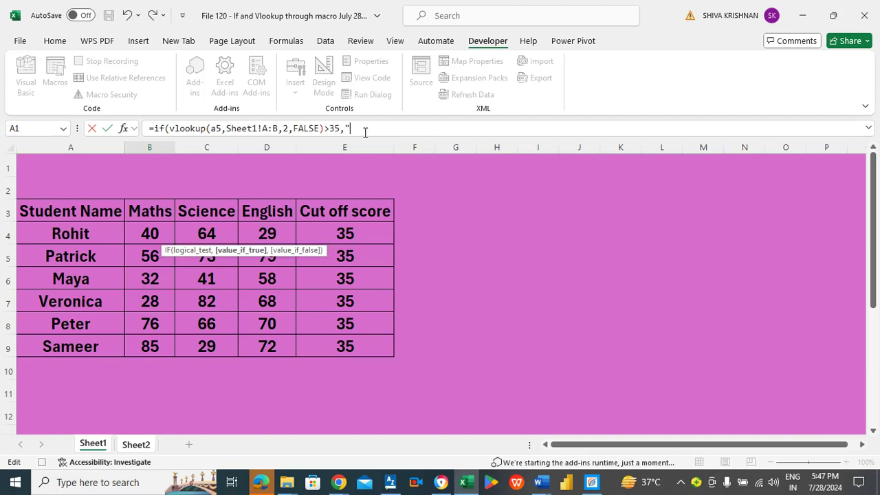
text("Pass",)
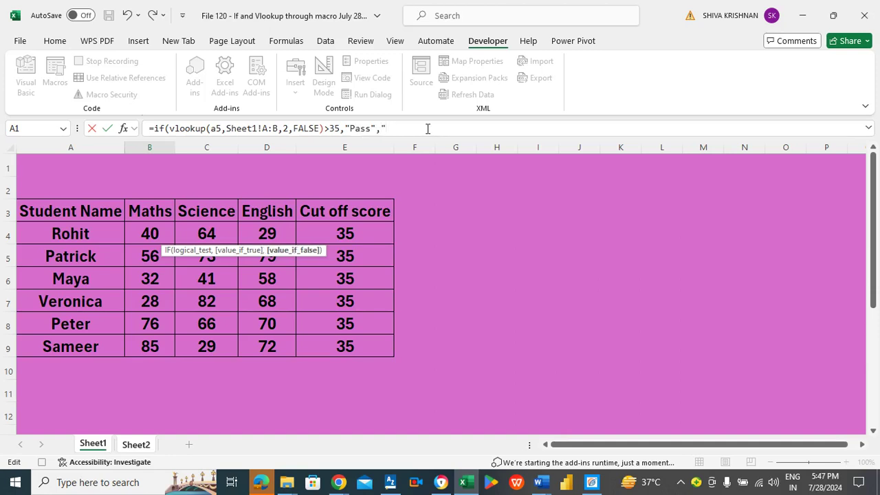
text("Fail"))
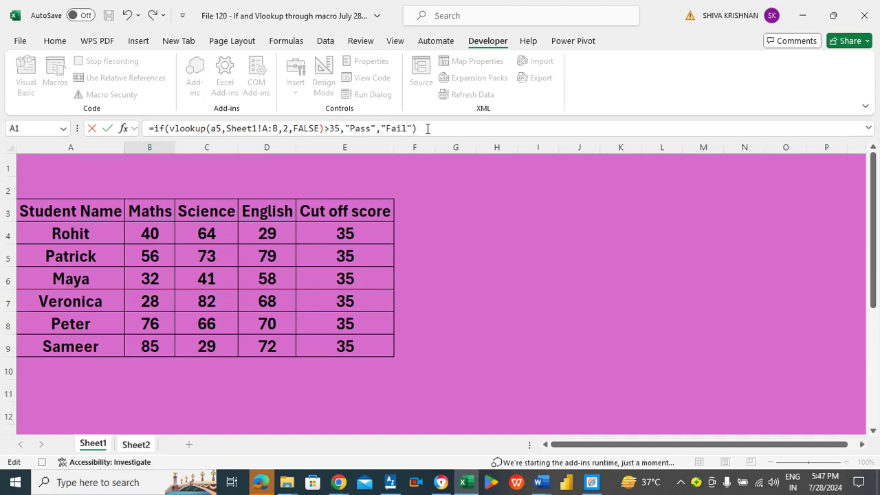
key(Return)
key(Up)
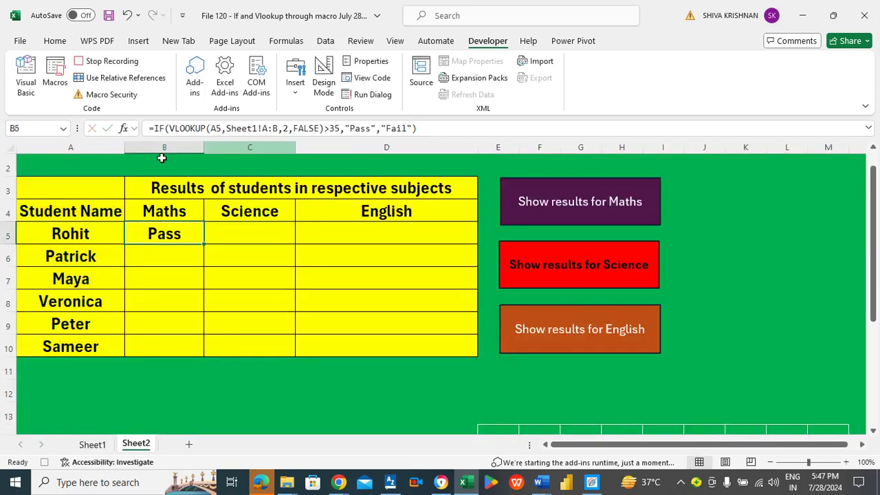
Step: Fill the Maths formula down from B5 through B10 and stop recording the macro
double_click(203, 246)
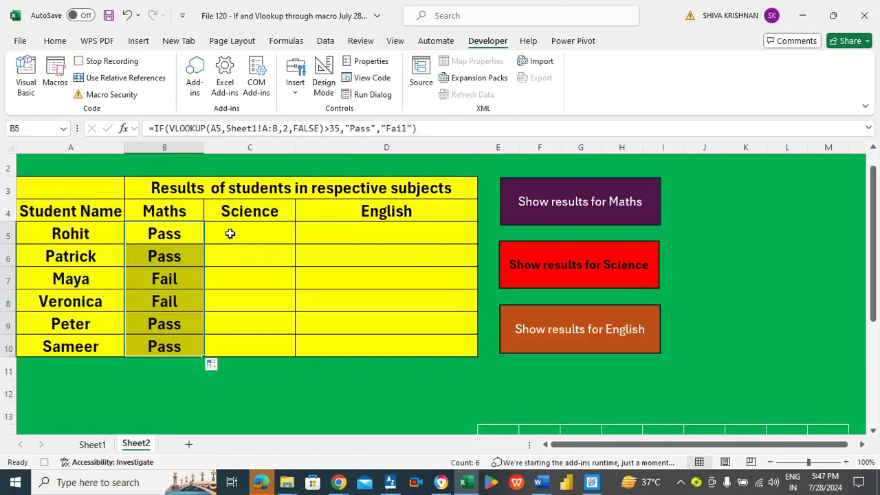
click(228, 235)
click(122, 65)
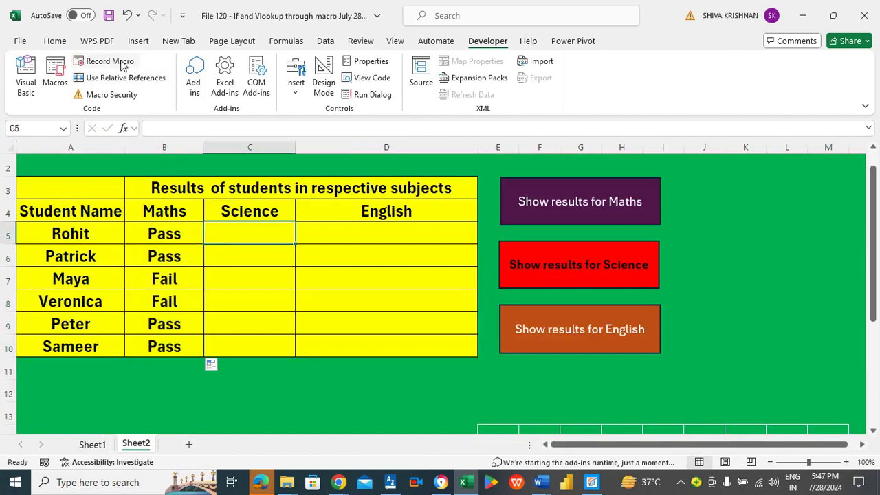
click(175, 242)
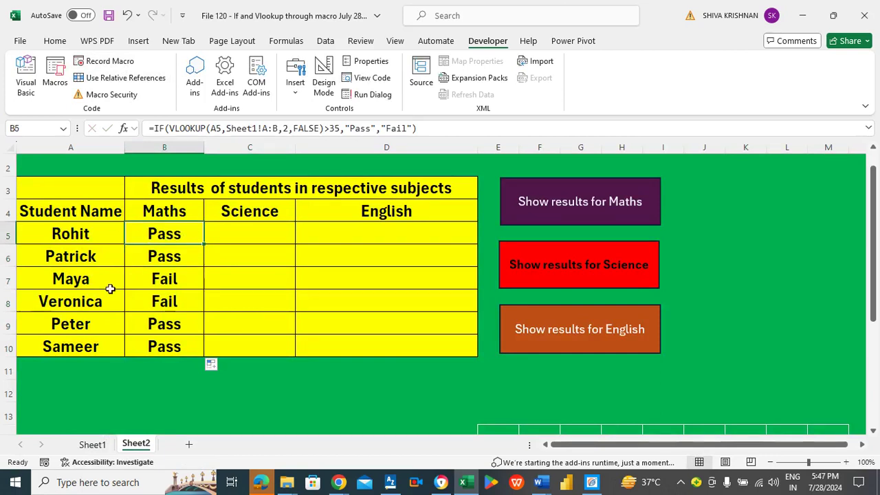
click(249, 237)
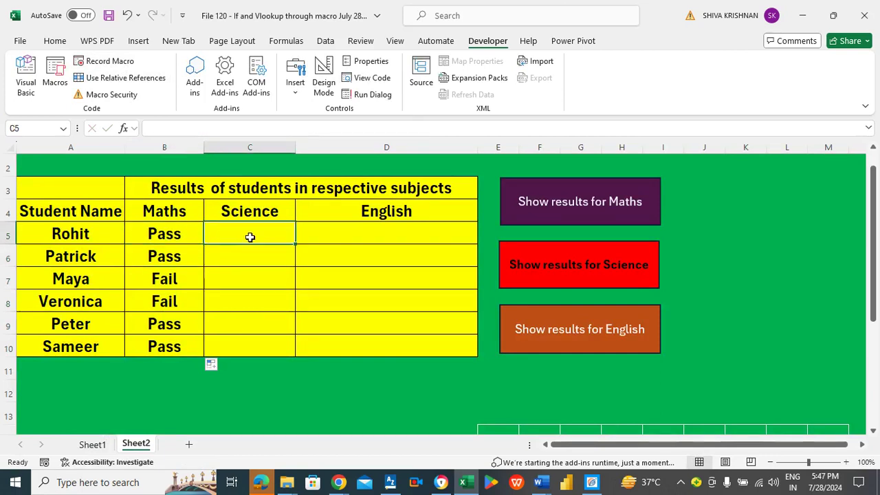
Step: Assign the macro IFVLOOKUPMATHSJULY28 from the File 120 workbook to the "Show results for Maths" shape
right_click(500, 183)
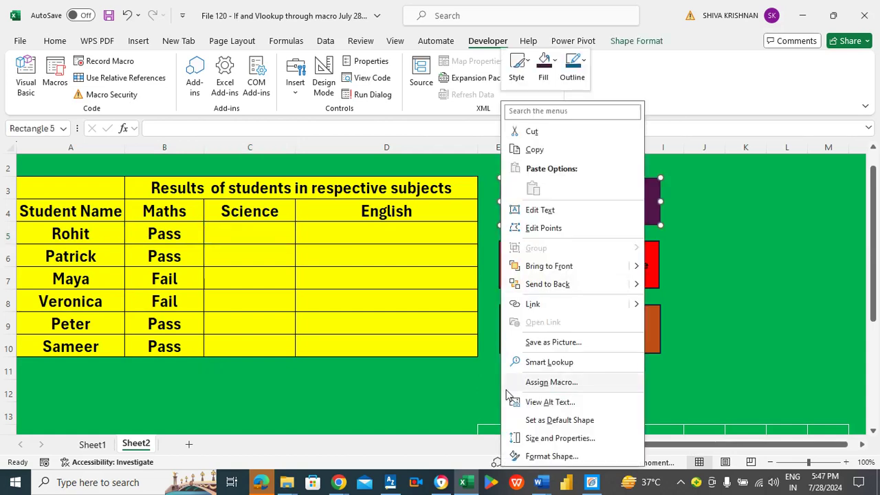
click(560, 383)
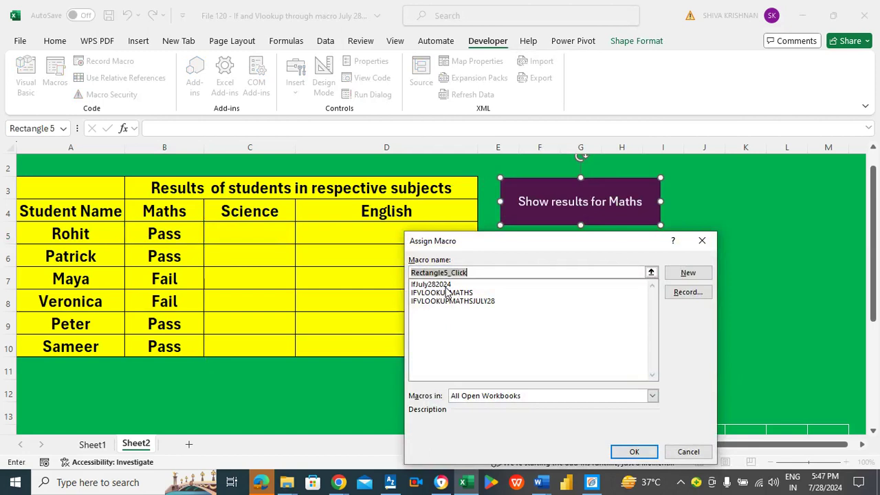
click(438, 303)
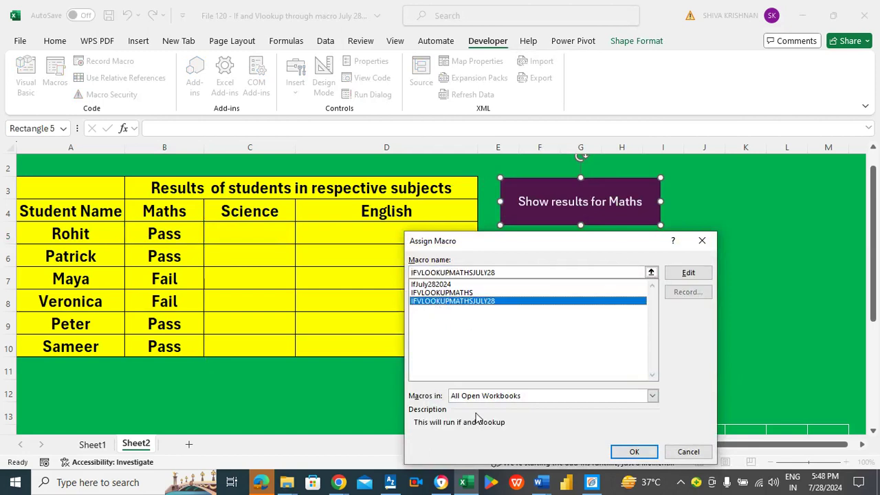
click(552, 398)
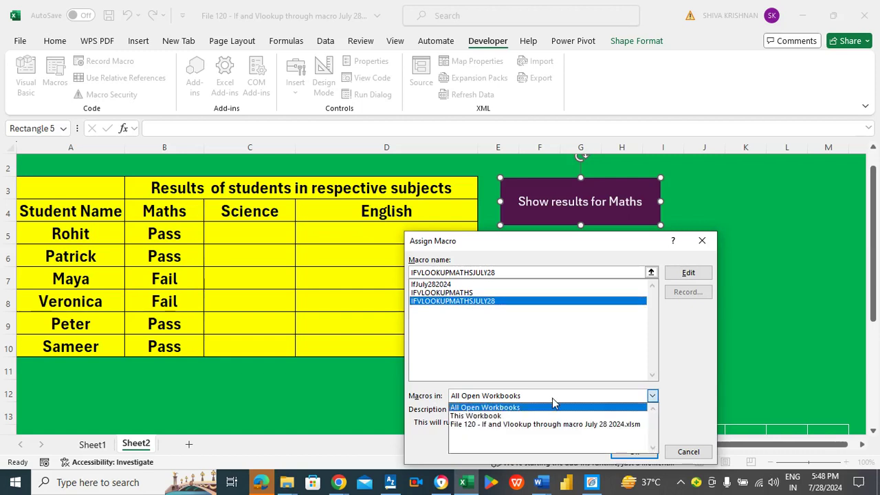
click(549, 425)
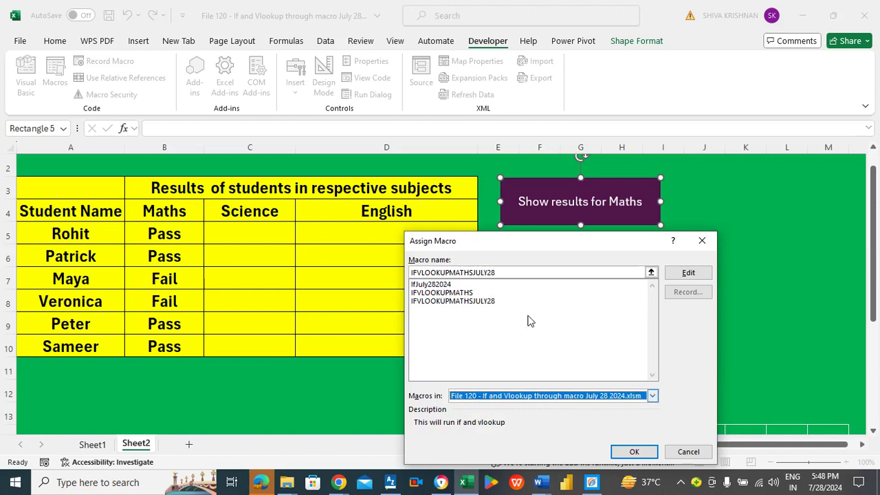
click(492, 302)
click(628, 453)
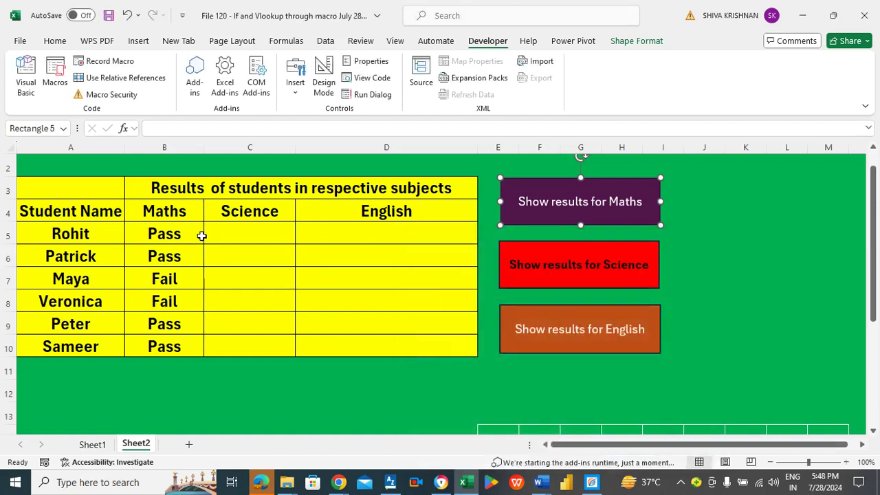
Step: Clear the Maths results in B5:B10
click(194, 233)
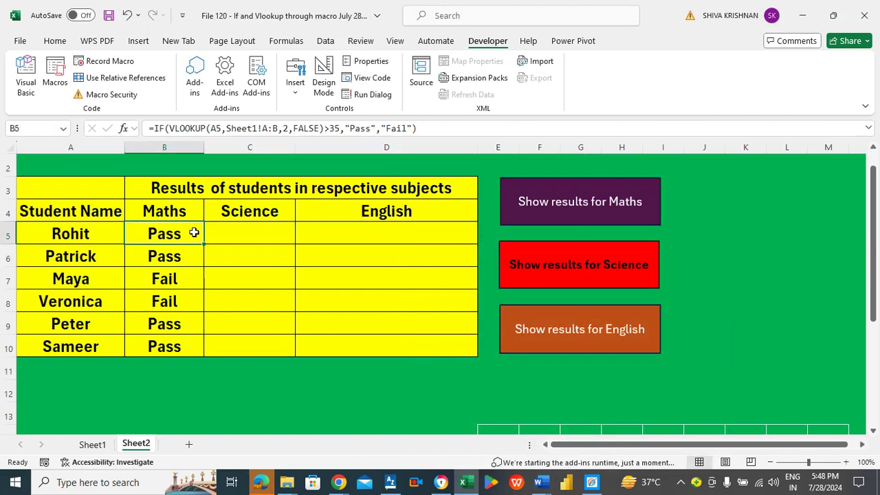
key(shift+Down)
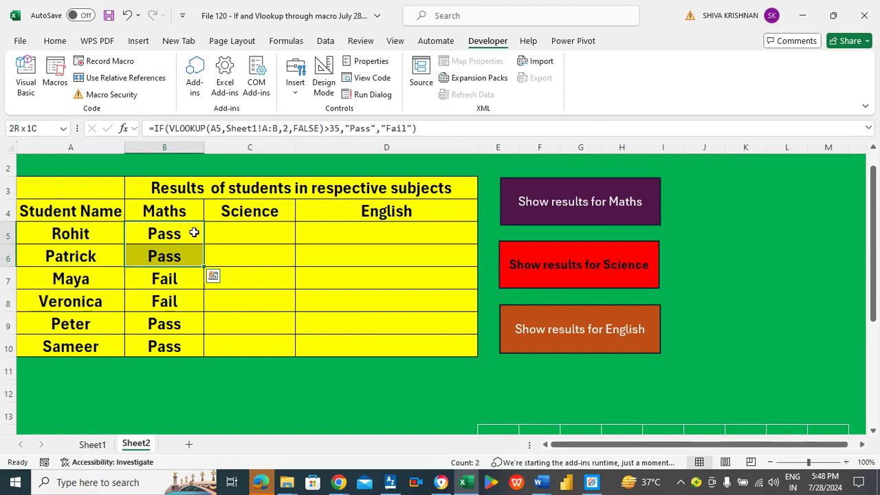
key(shift+Down)
key(shift+Down)
key(shift+Down)
key(shift+Down)
key(Delete)
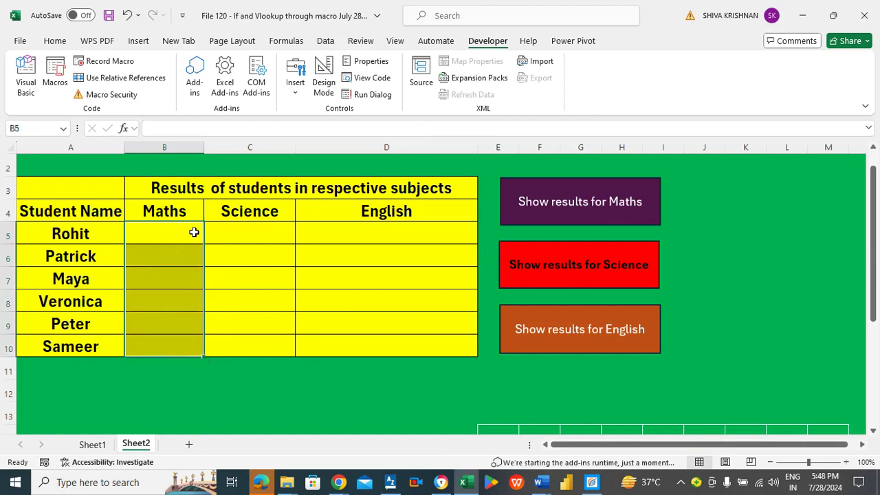
Step: Run the assigned macro with the "Show results for Maths" shape to refill the Maths column
click(194, 233)
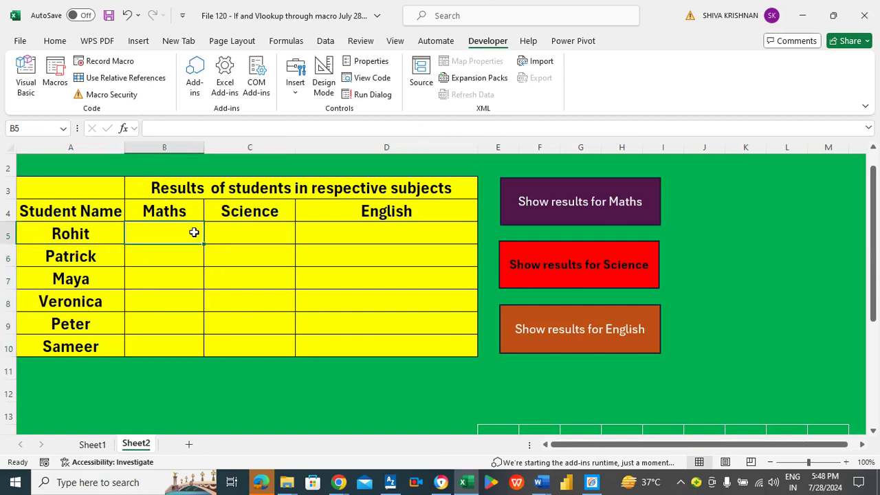
click(90, 234)
key(Right)
click(539, 196)
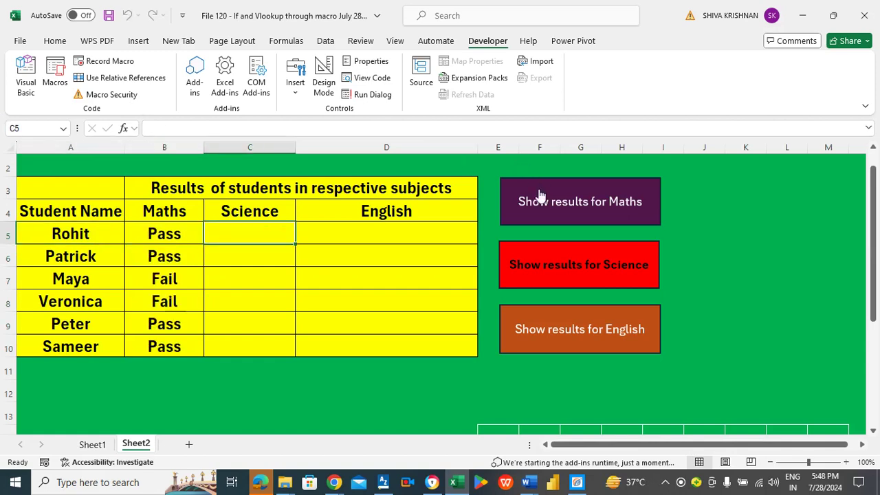
click(163, 234)
key(Left)
key(Right)
key(Right)
key(Left)
key(Left)
key(Right)
key(Right)
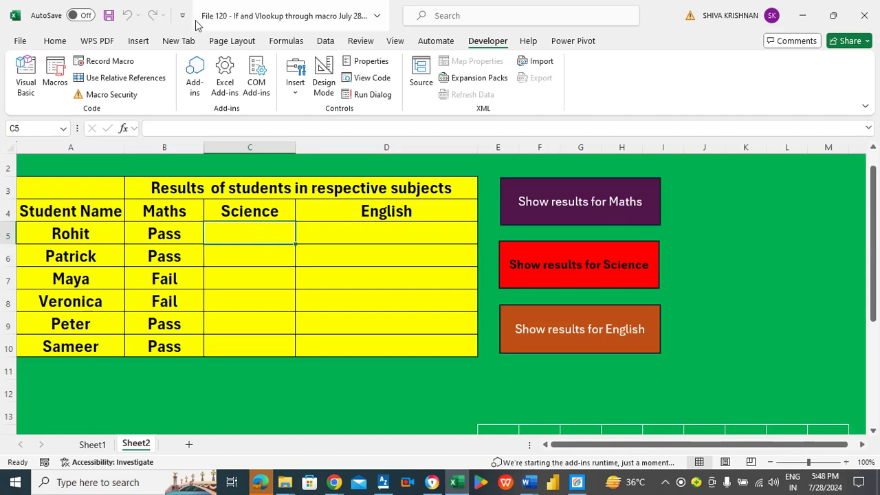
Step: Start recording a macro named ifvlookupscience with the description "this will run if and vlookup for fetching results in science subject"
click(128, 66)
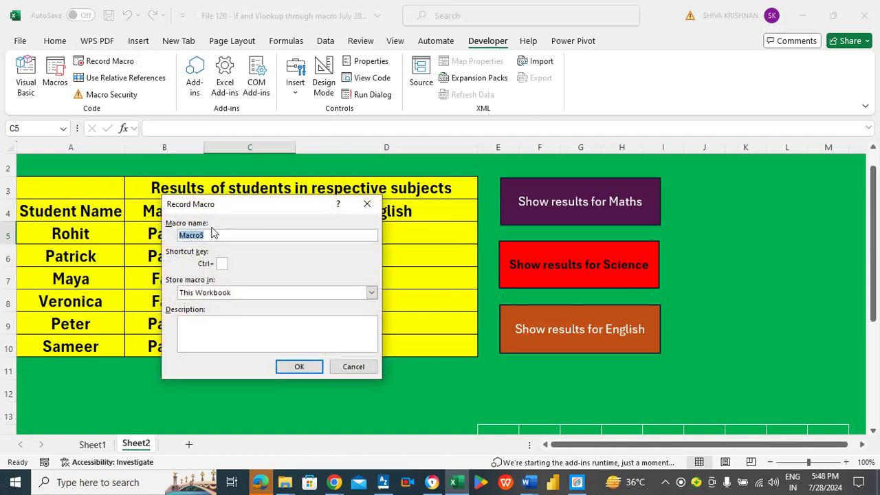
text(i)
text(fvlookup)
text(a)
text(cience)
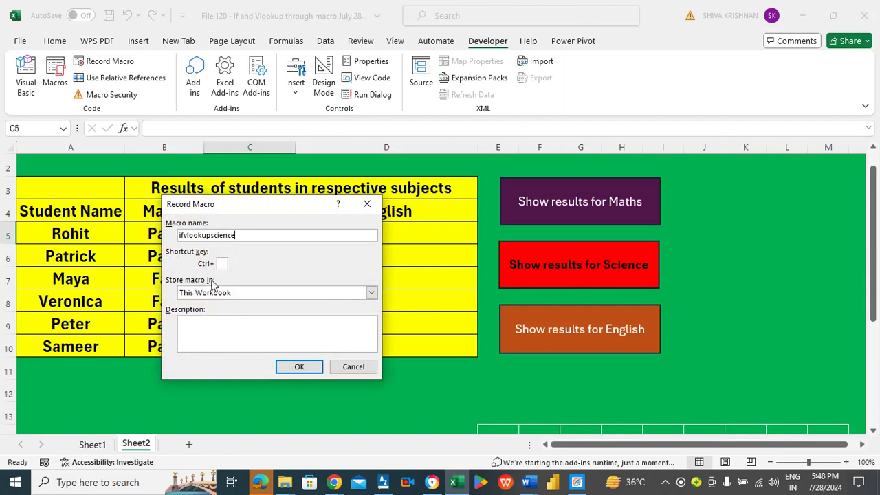
click(232, 328)
text(thi)
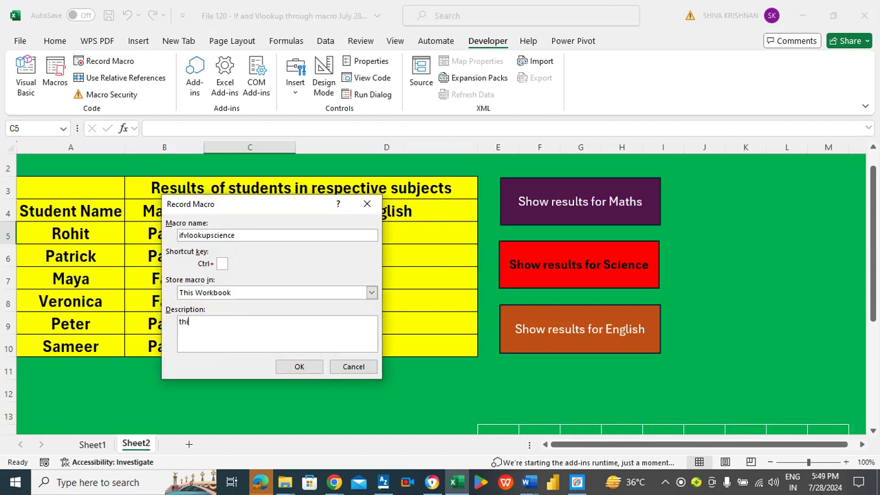
text(s will run if and vlookup for fet)
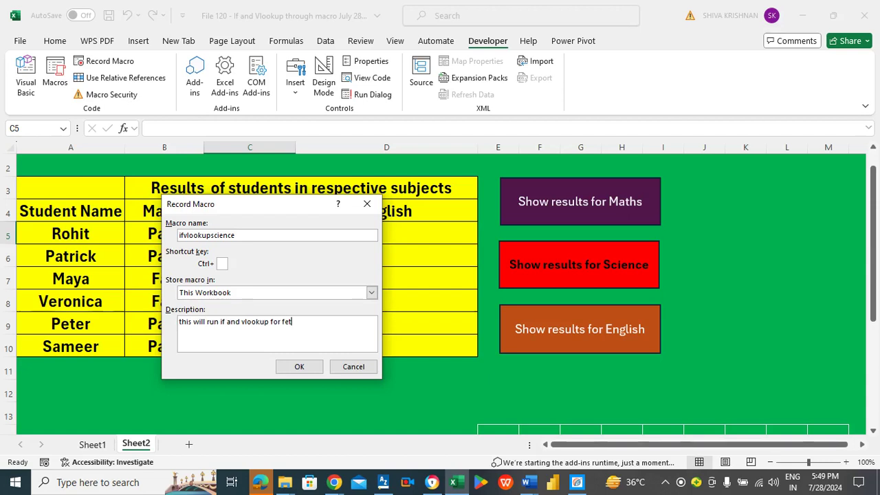
text(ccging)
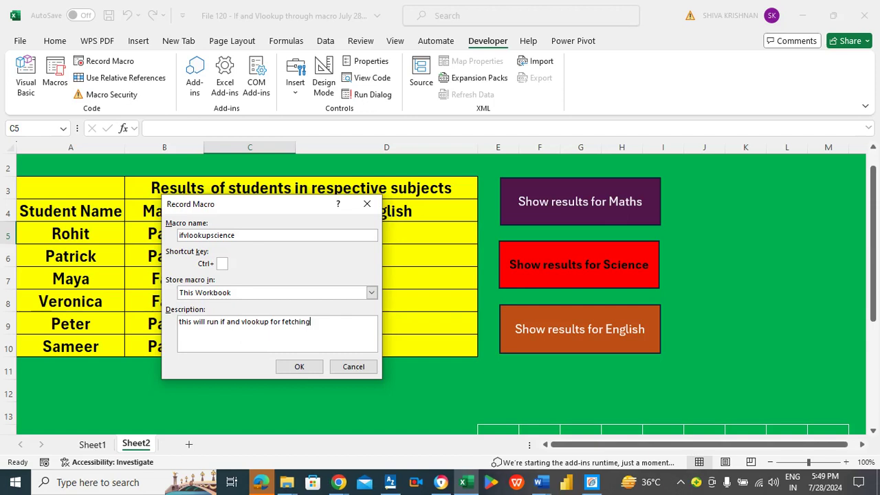
text(s results i)
text(science subject)
click(299, 366)
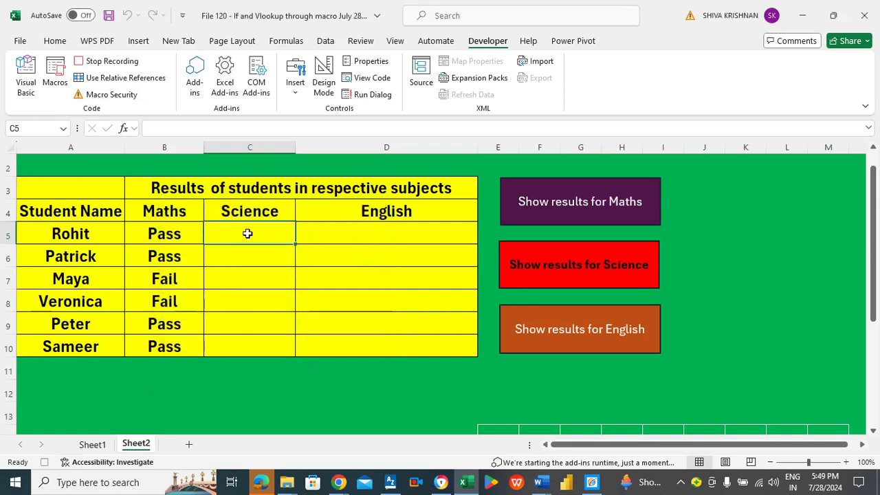
Step: Begin an IF formula in C5 with an exact-match VLOOKUP of A5 in Sheet1 columns A:C, returning column 3
text(=)
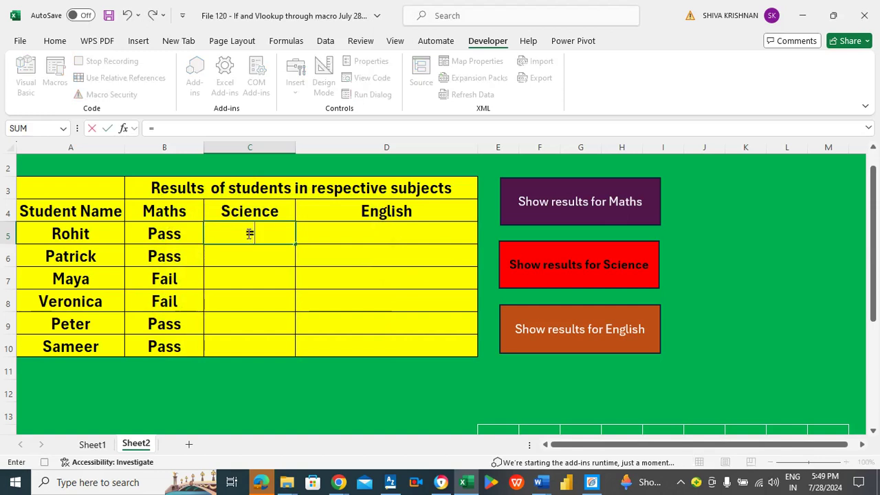
text(if)
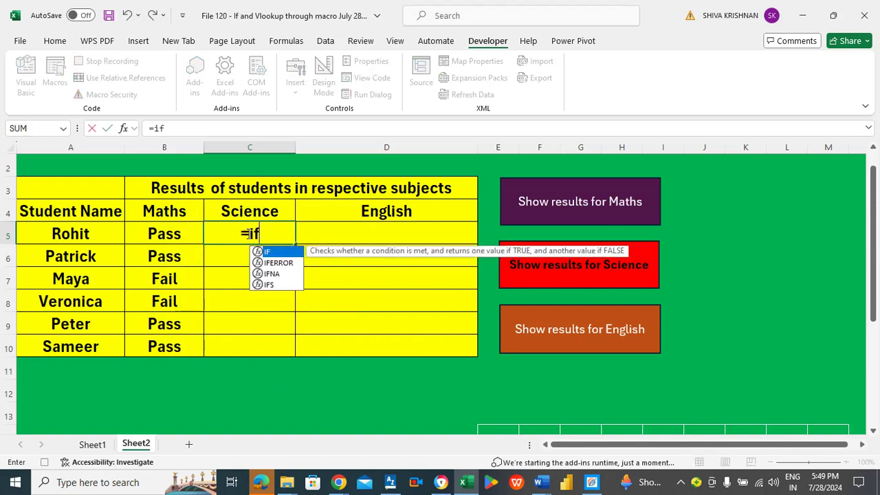
text((vlookup()
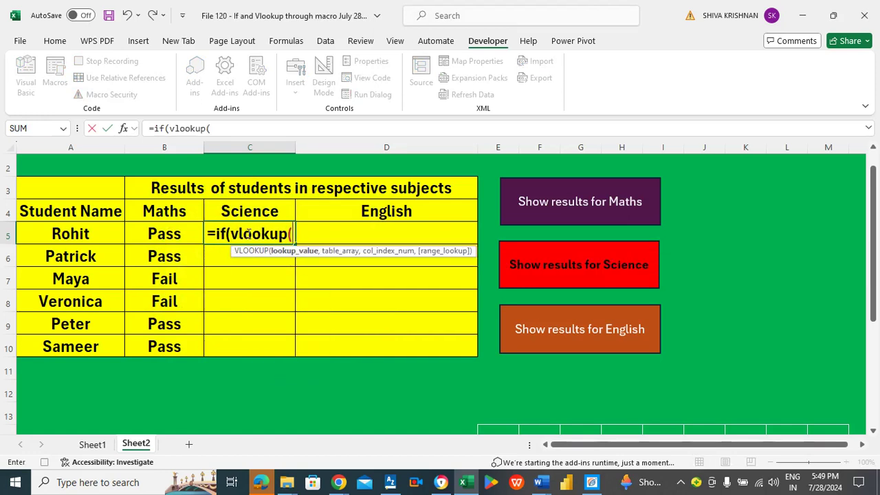
click(81, 234)
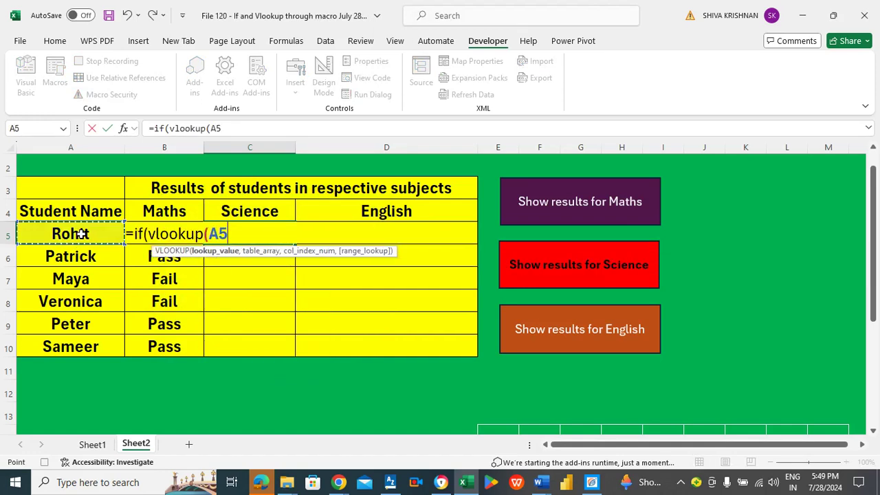
text(,)
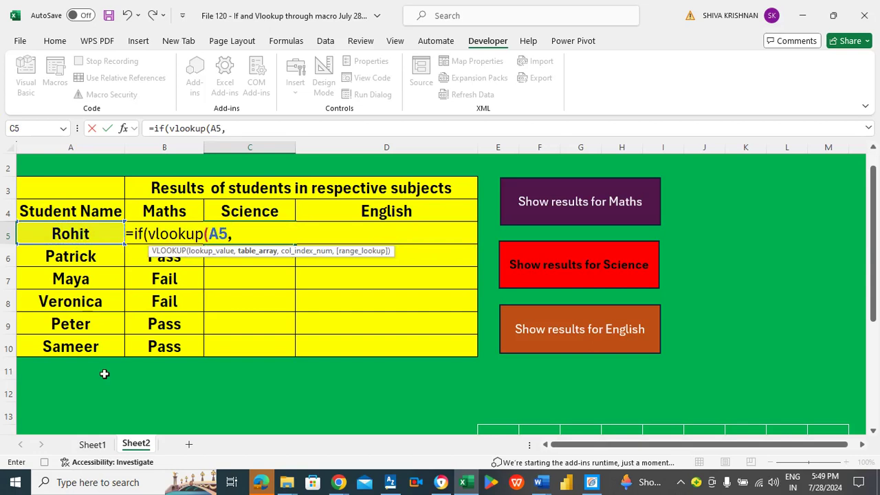
click(96, 445)
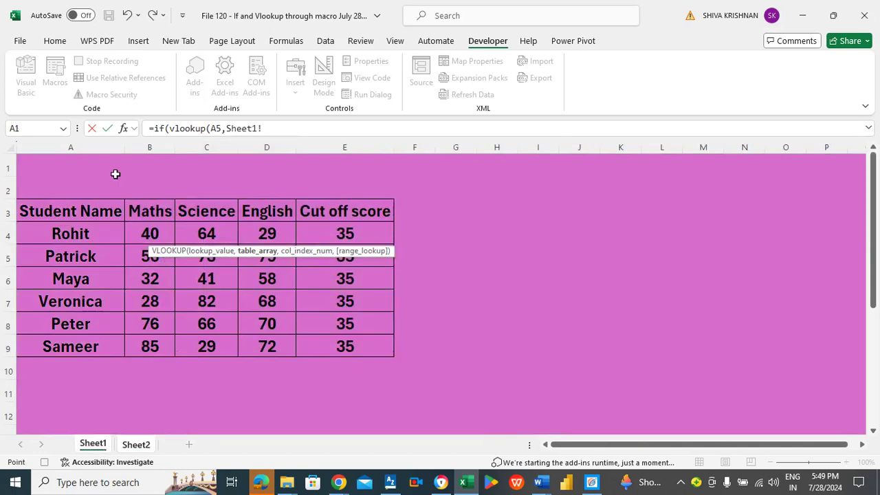
drag(104, 146, 192, 154)
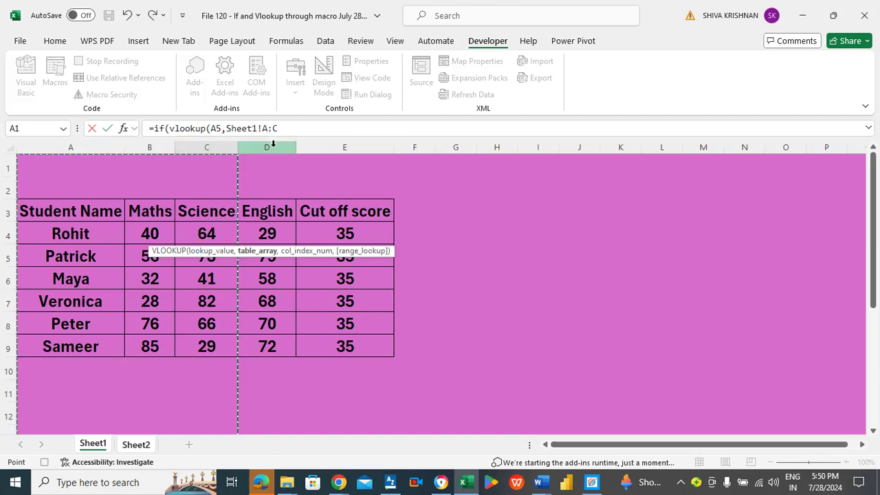
click(294, 131)
text(,3,)
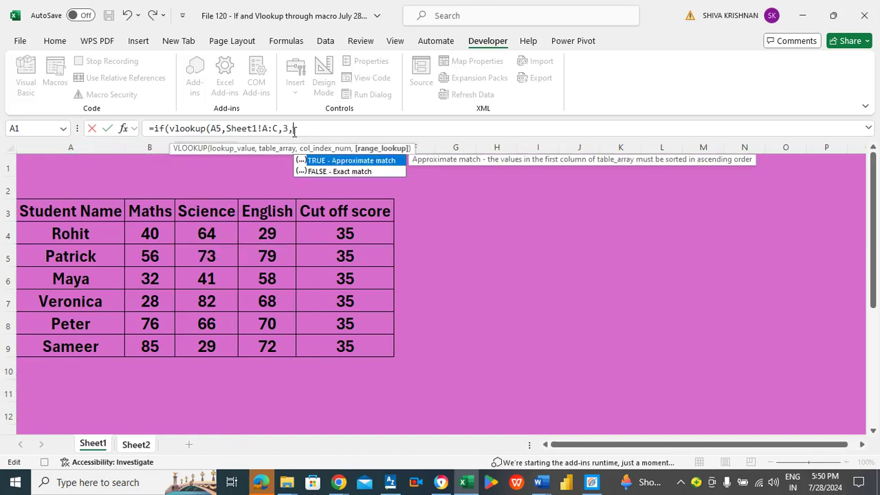
double_click(320, 170)
text())
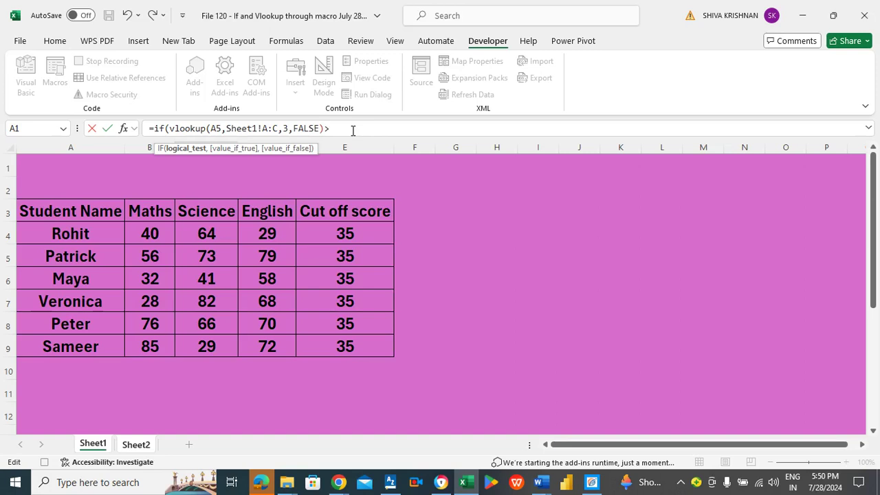
Step: Complete the C5 formula with the test >35 and the results "Pass" and "Fail", and fill it down through C10
text(>35,"Pass)
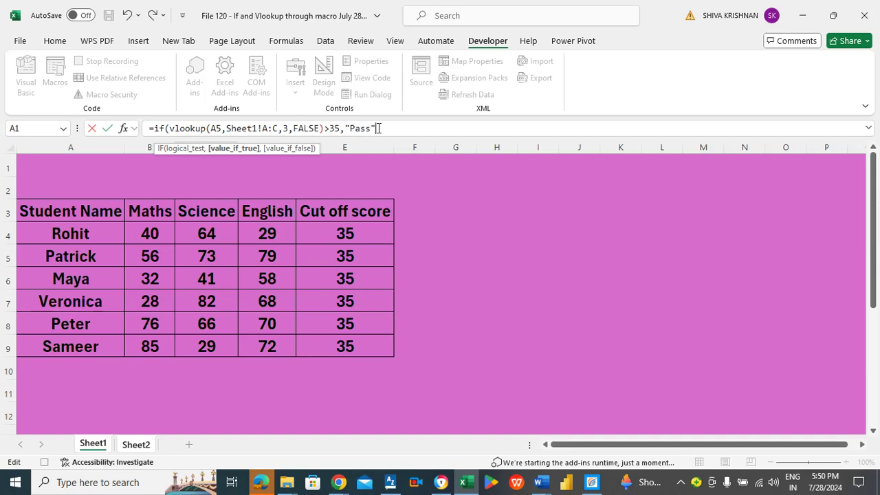
text(,)
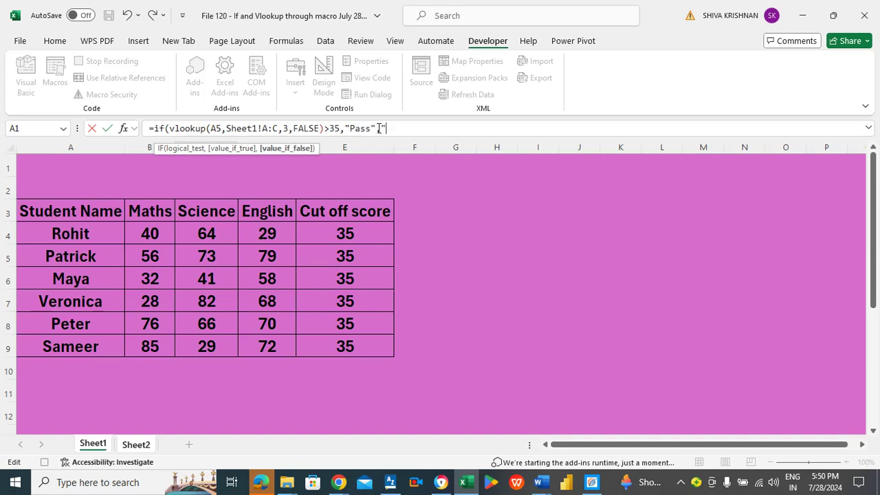
text("Fail"))
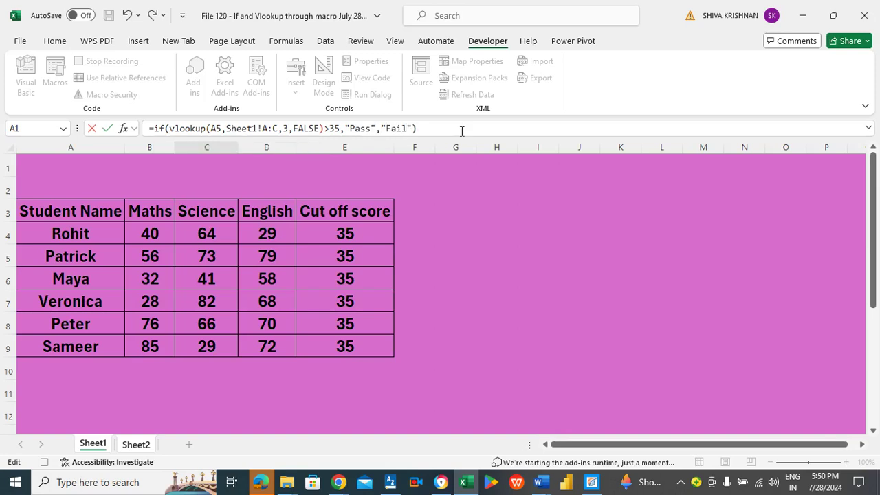
key(Return)
key(Up)
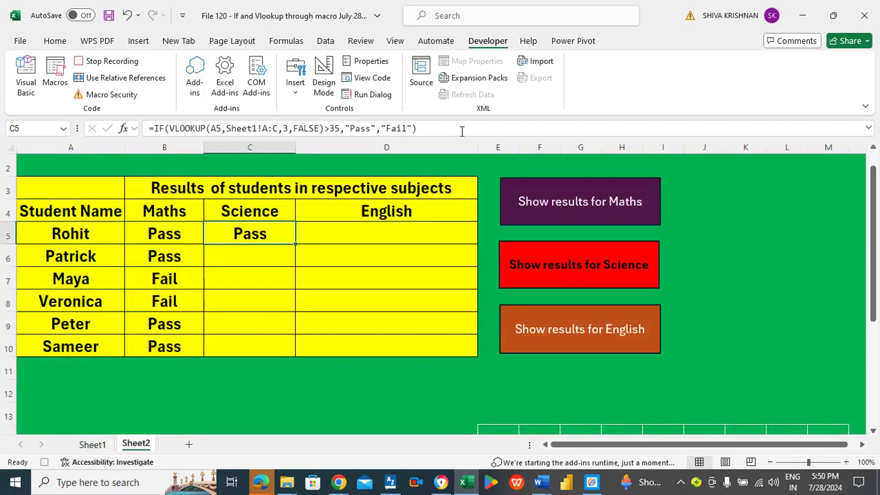
double_click(294, 243)
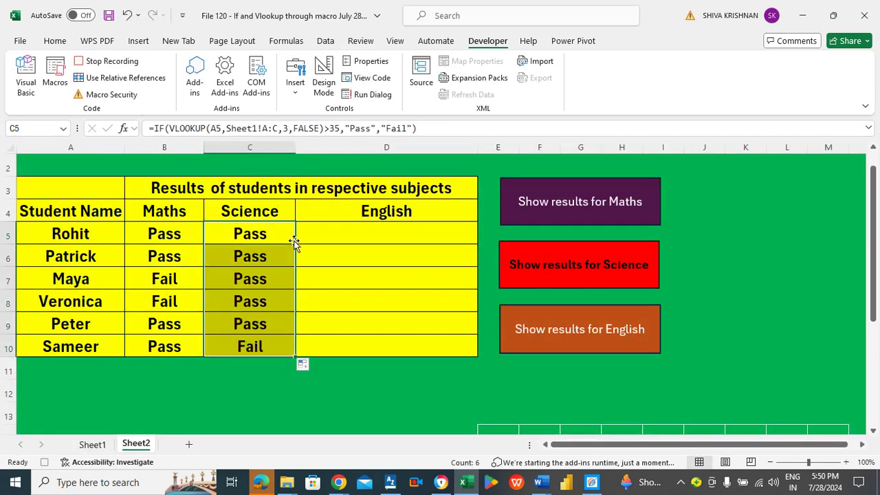
Step: Stop recording the Science macro and save the workbook
click(105, 63)
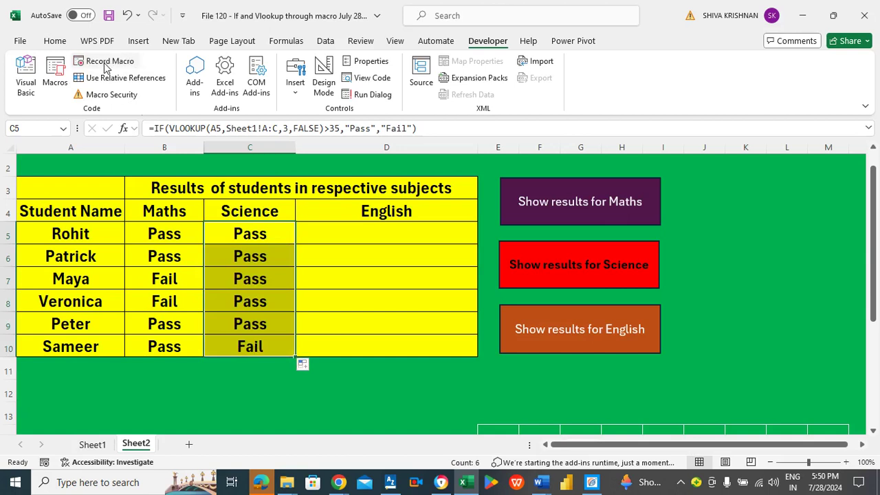
click(352, 229)
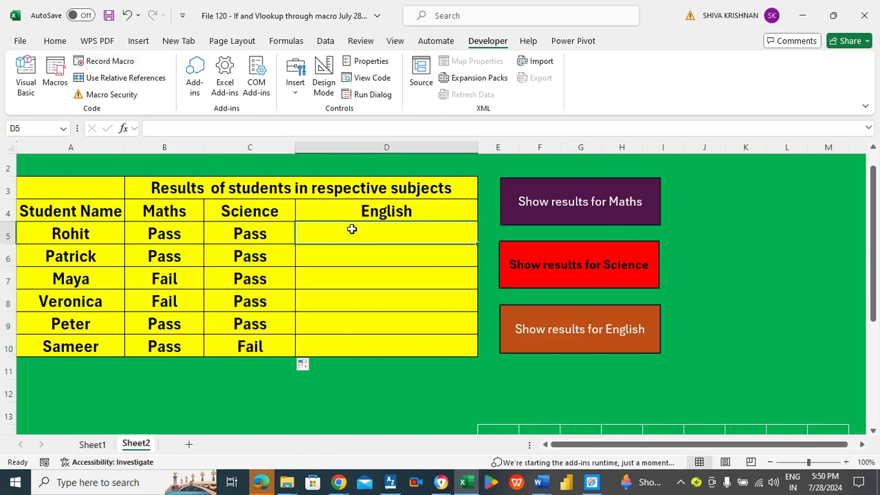
key(ctrl+s)
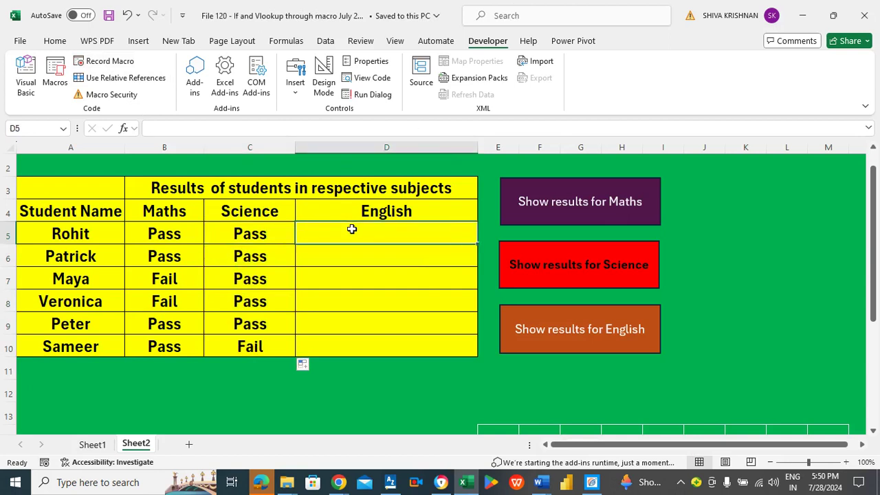
Step: Clear the Science results in C5:C10
click(252, 230)
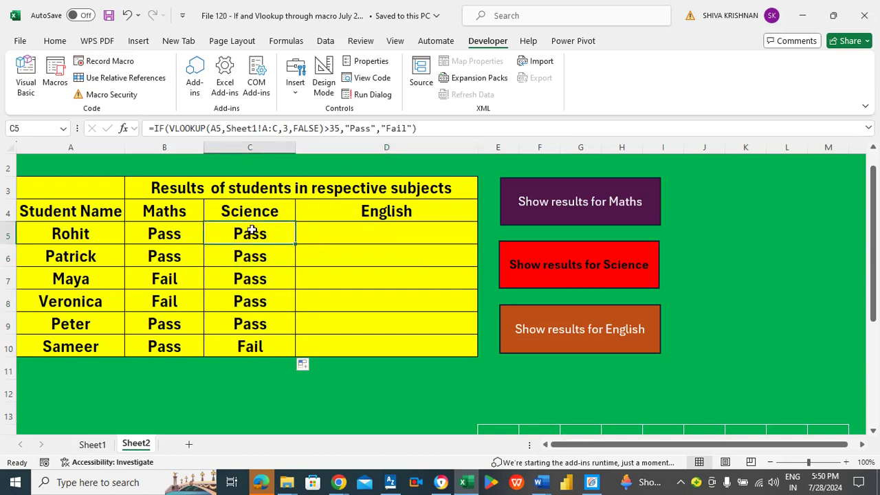
key(ctrl+shift+Down)
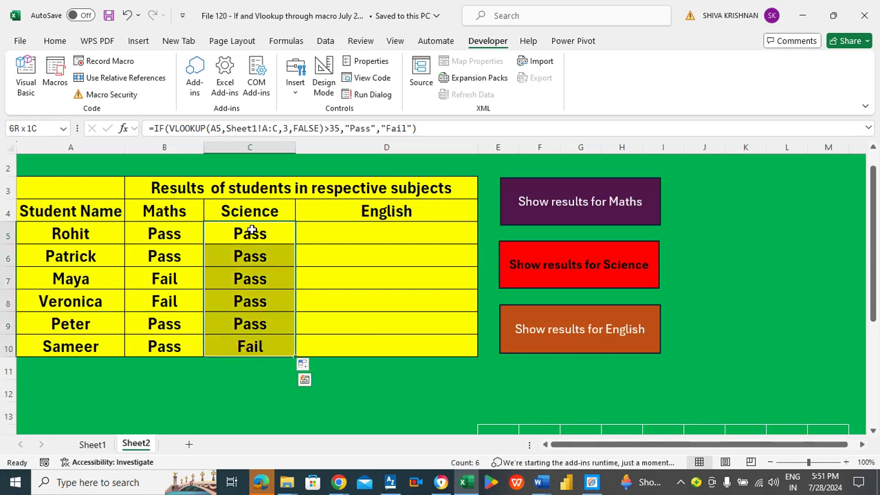
key(Delete)
key(Left)
key(Right)
key(Right)
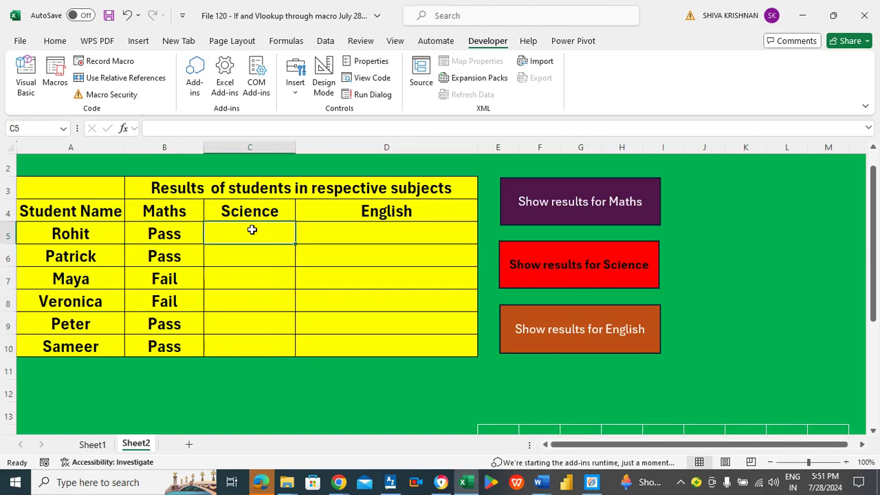
Step: Assign the macro ifvlookupscience from the File 120 workbook to the "Show results for Science" shape
right_click(522, 252)
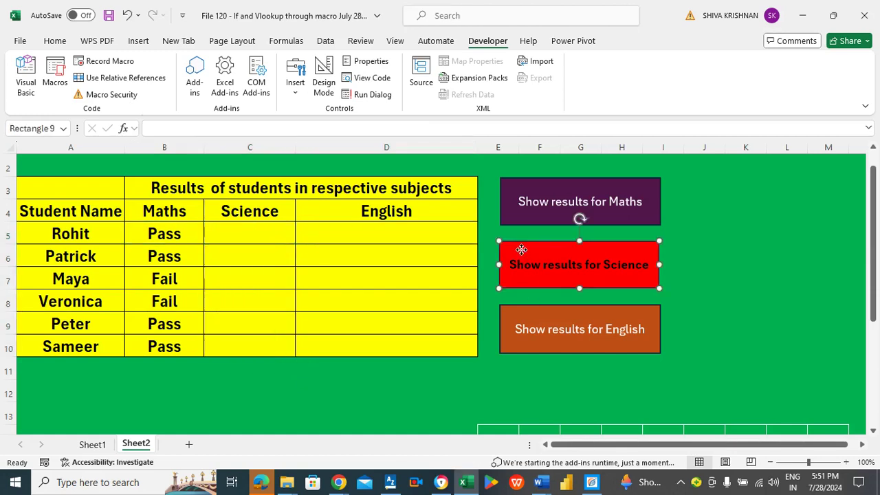
click(573, 383)
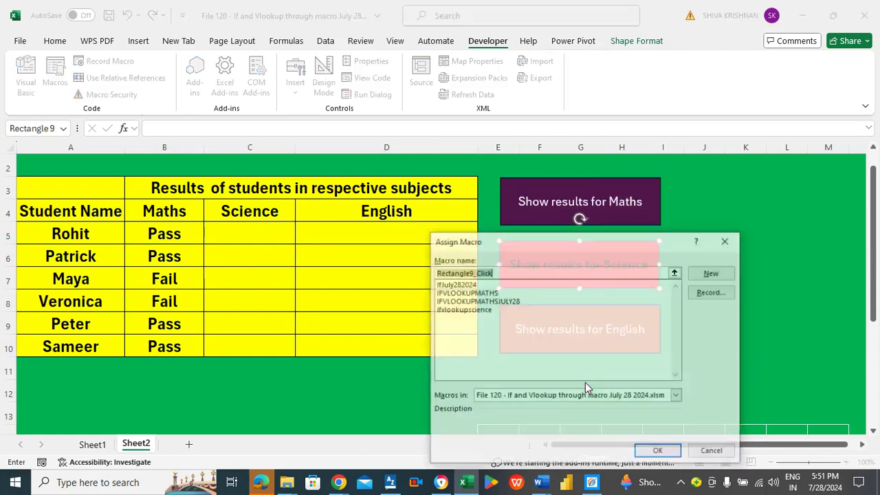
click(466, 310)
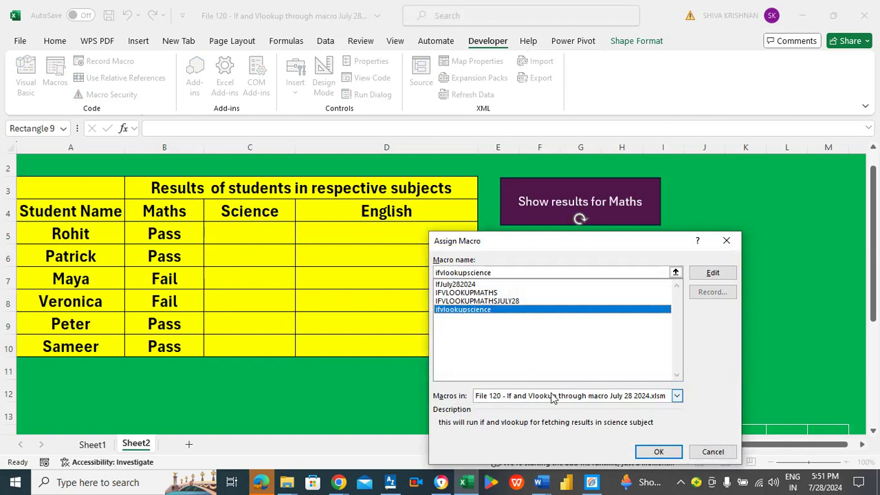
click(559, 397)
click(520, 365)
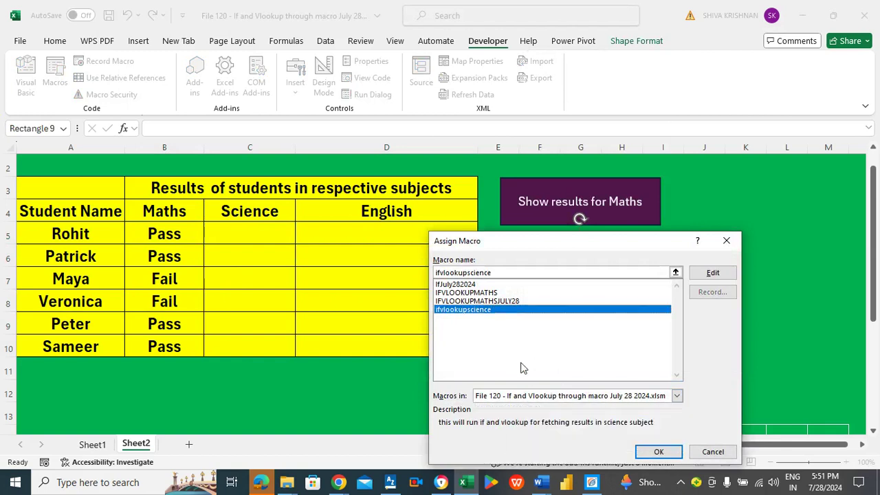
click(657, 452)
Step: Run the assigned macro with the "Show results for Science" shape to refill the Science column from C5
click(335, 240)
click(219, 235)
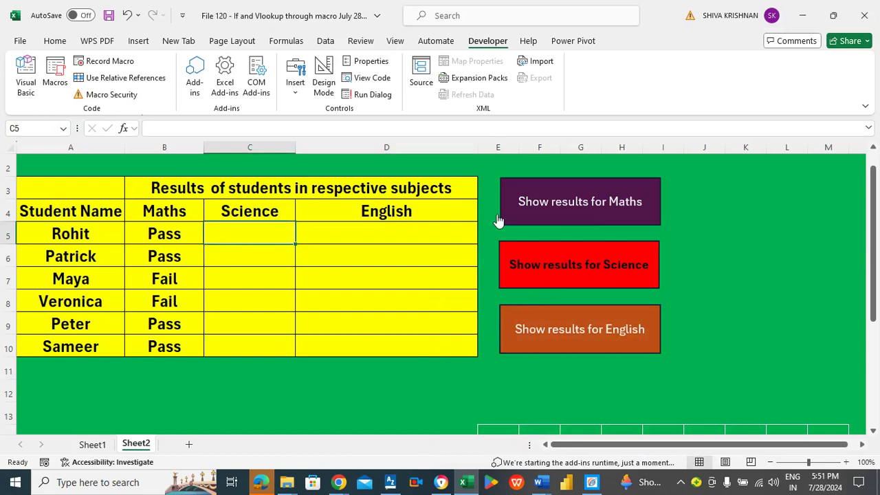
click(611, 255)
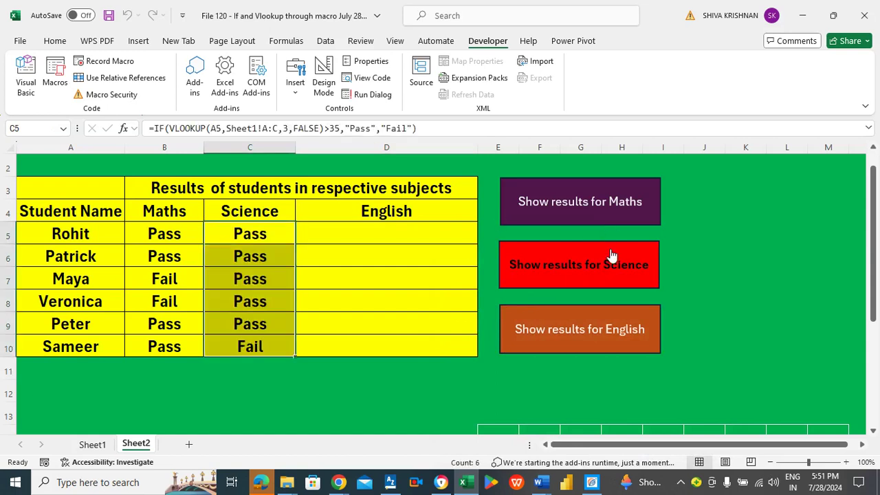
click(401, 240)
key(Left)
key(Left)
key(Left)
key(Right)
key(Right)
key(Right)
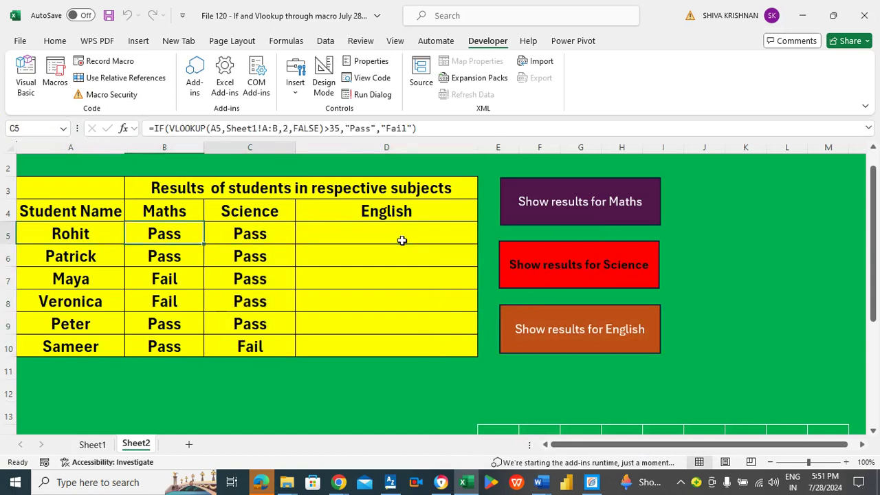
key(Left)
key(Left)
key(Left)
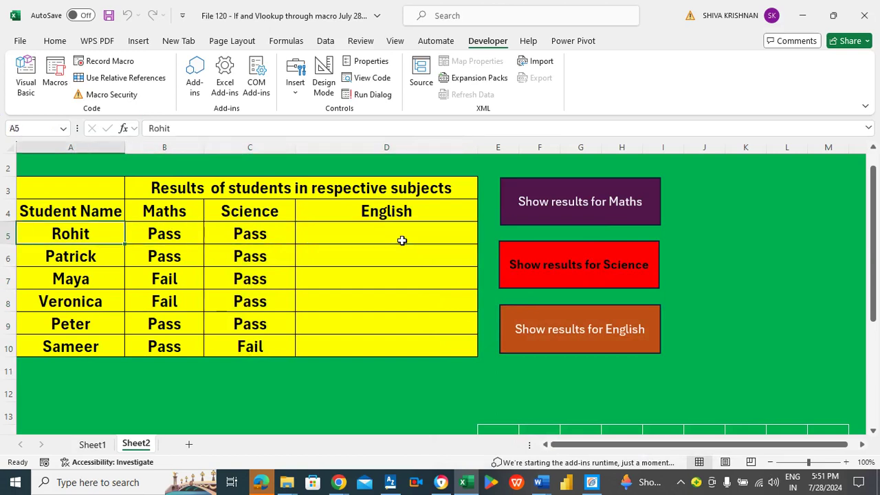
key(Right)
key(Right)
key(Right)
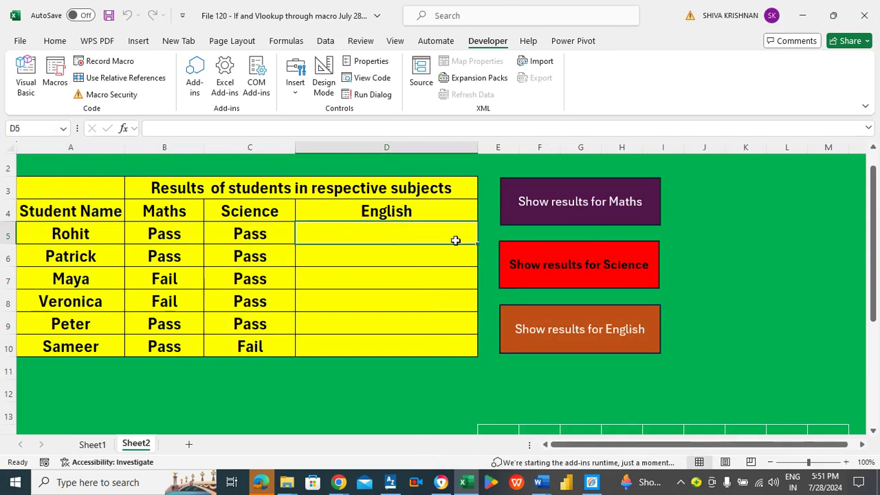
Step: Start recording a macro named ifvlookupenglish with the description "this will run if and vlookup to fetch scores in english"
click(122, 61)
text(i)
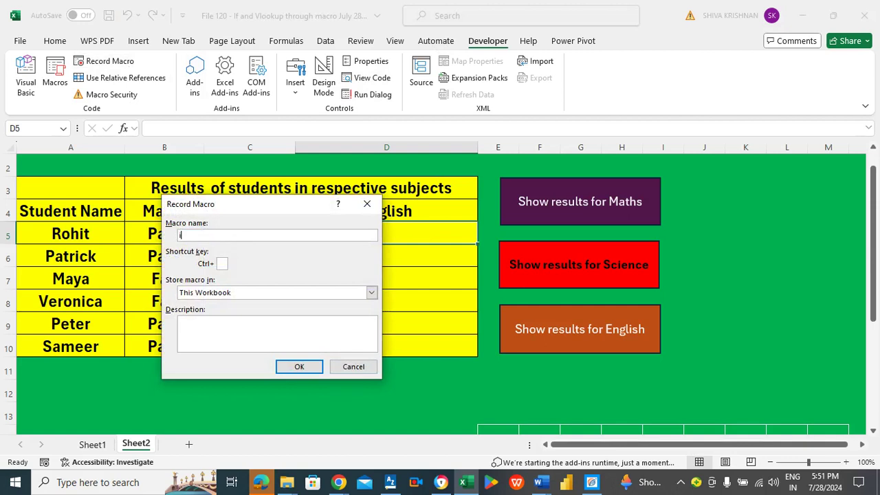
text(fvlookupenglisgh)
key(BackSpace)
click(213, 346)
text(this will run )
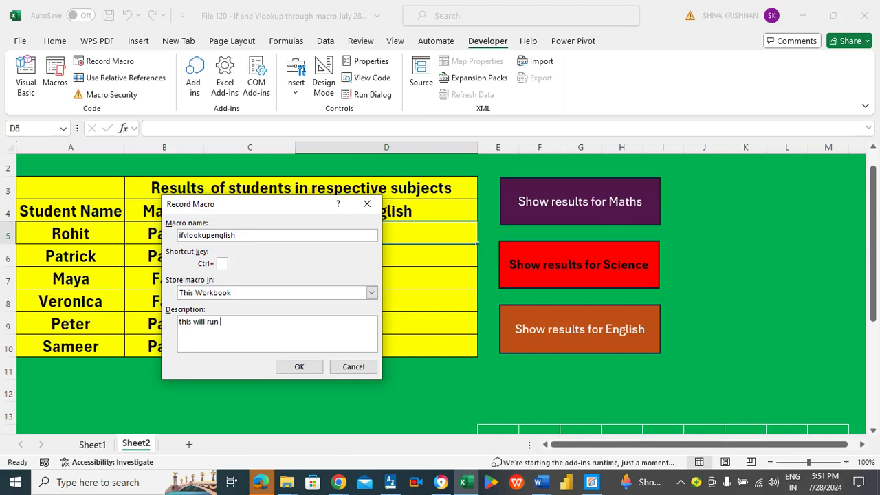
text(if and vlookup)
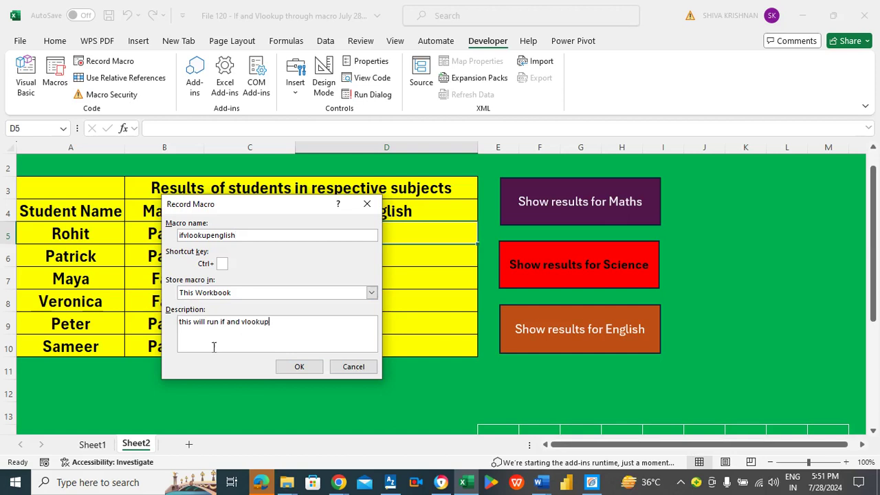
text( tofetcg)
key(BackSpace)
text(h scores in ebg)
key(BackSpace)
text(glish)
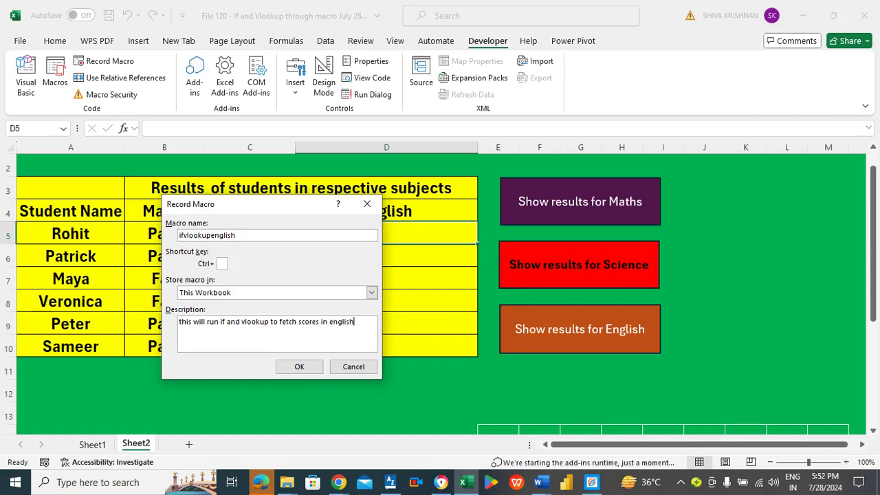
click(297, 367)
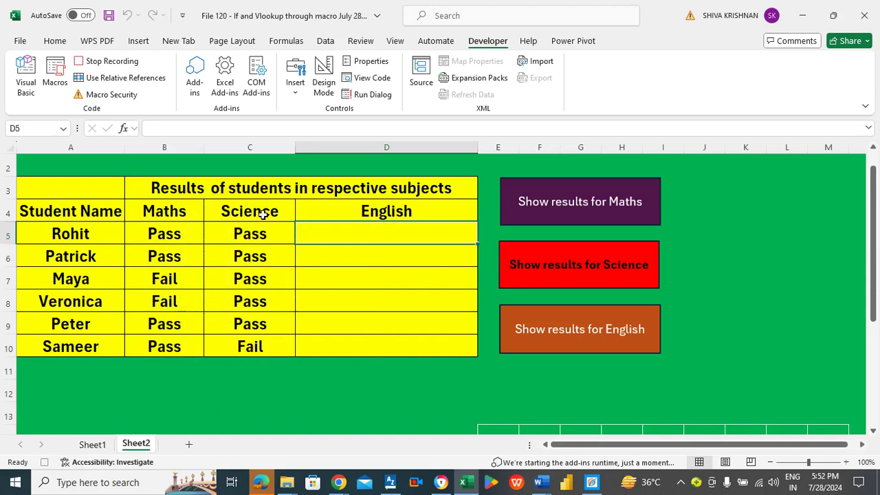
Step: Begin an IF formula in D5 with a nested VLOOKUP that uses A5 as the lookup value
text(=io)
key(BackSpace)
text(f)
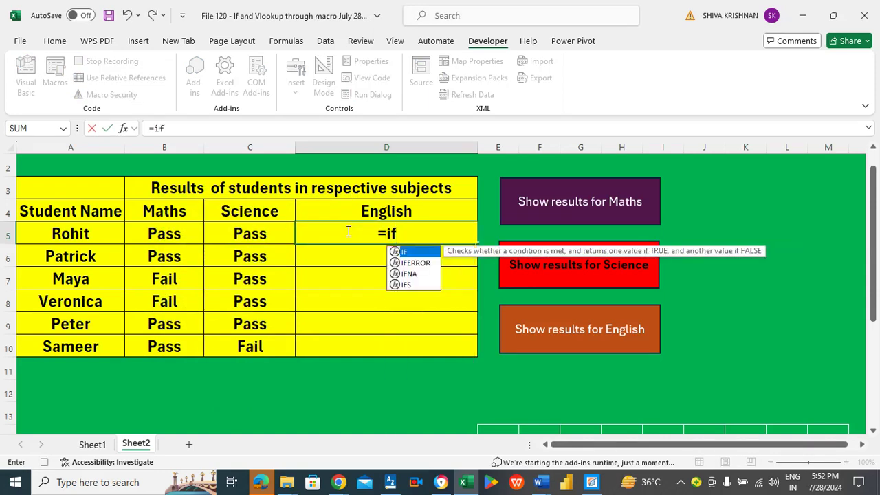
text((vk)
key(BackSpace)
text(lookup()
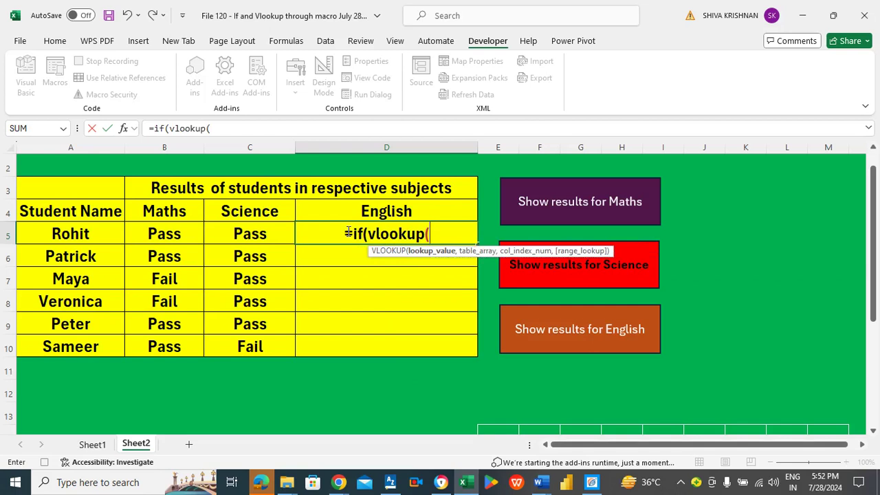
click(110, 234)
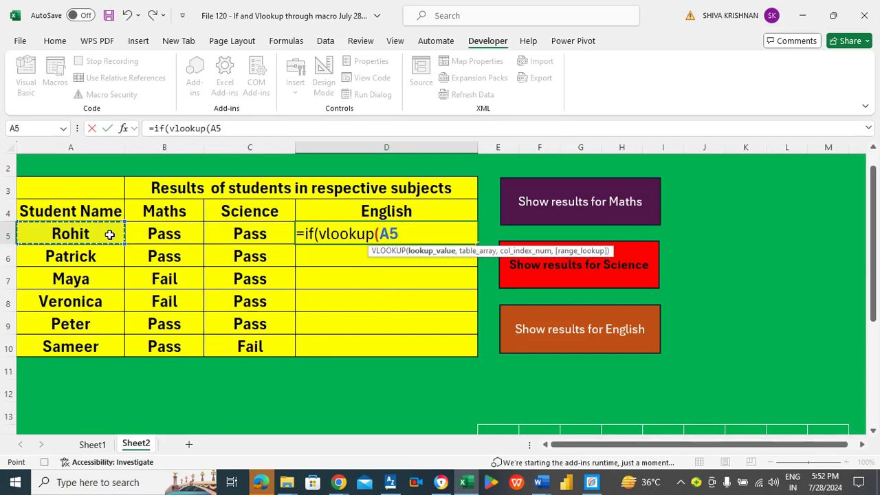
text(,)
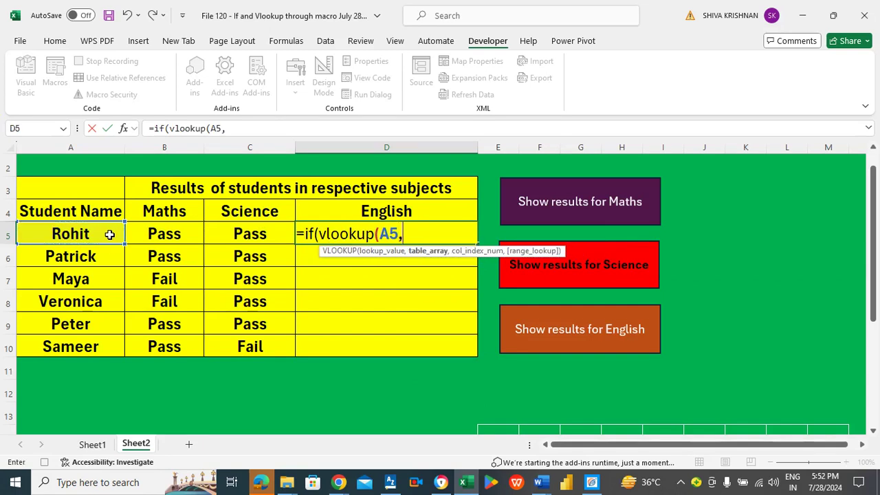
Step: Complete the VLOOKUP with Sheet1 columns A:D as the table array, column index 4 and exact match FALSE
click(96, 445)
click(86, 146)
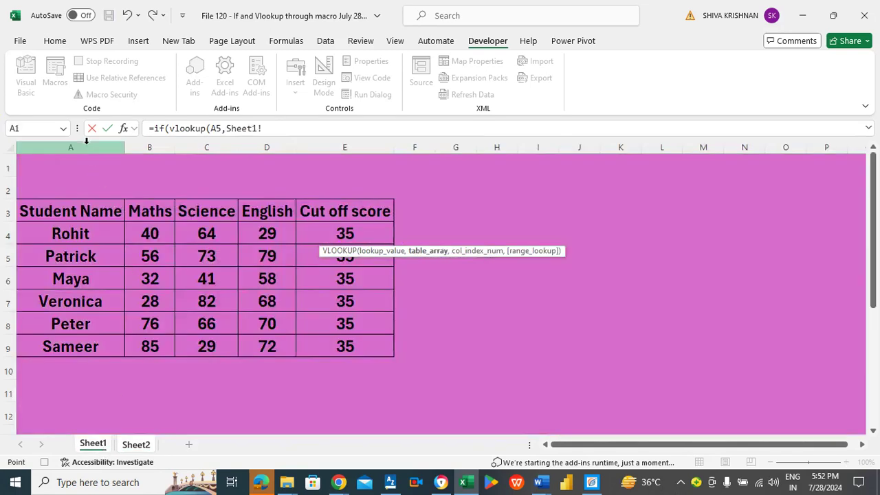
drag(86, 145, 249, 172)
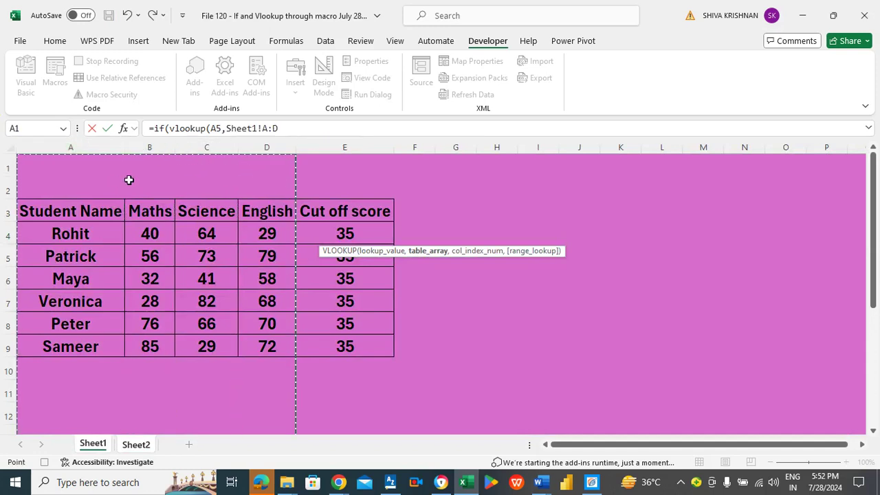
click(325, 128)
text(,)
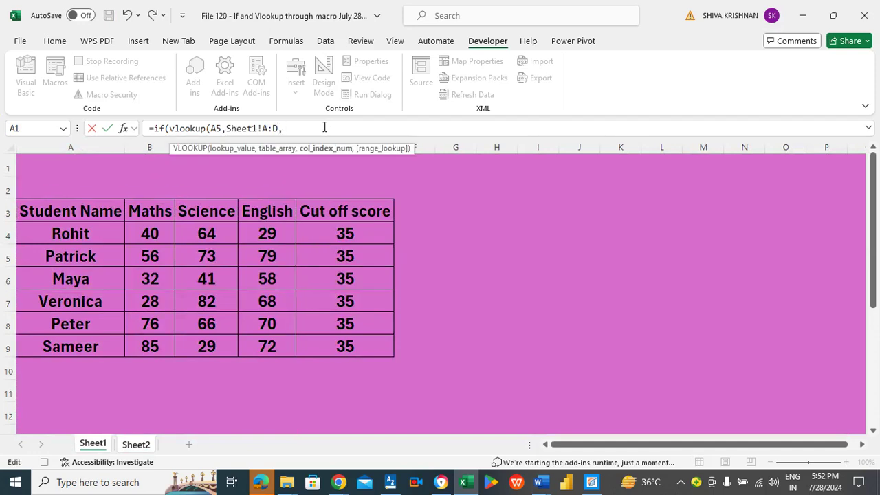
text(4)
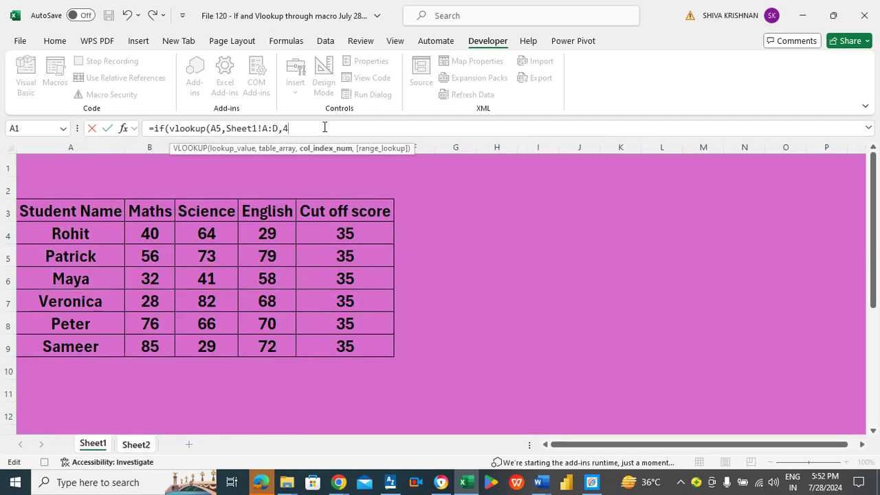
text(,)
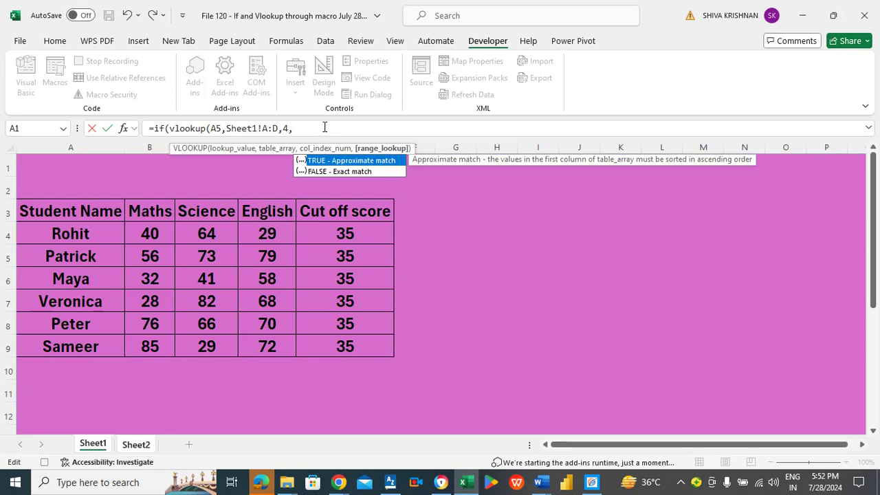
double_click(320, 171)
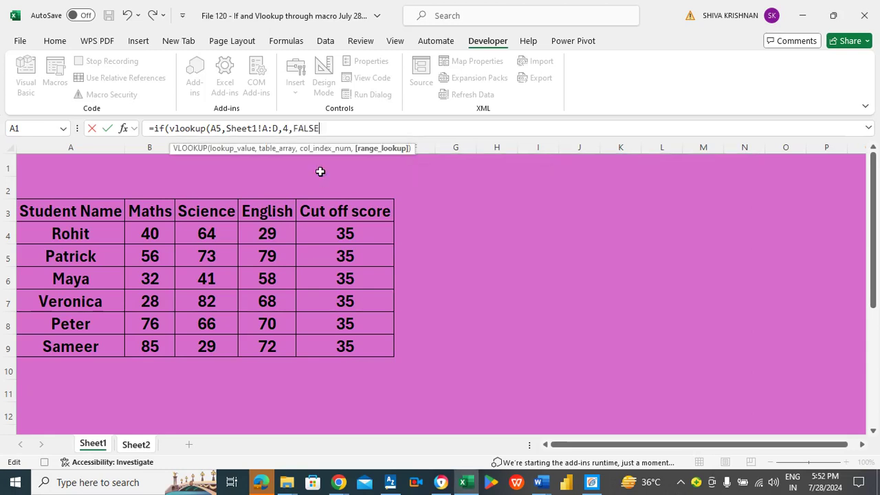
text())
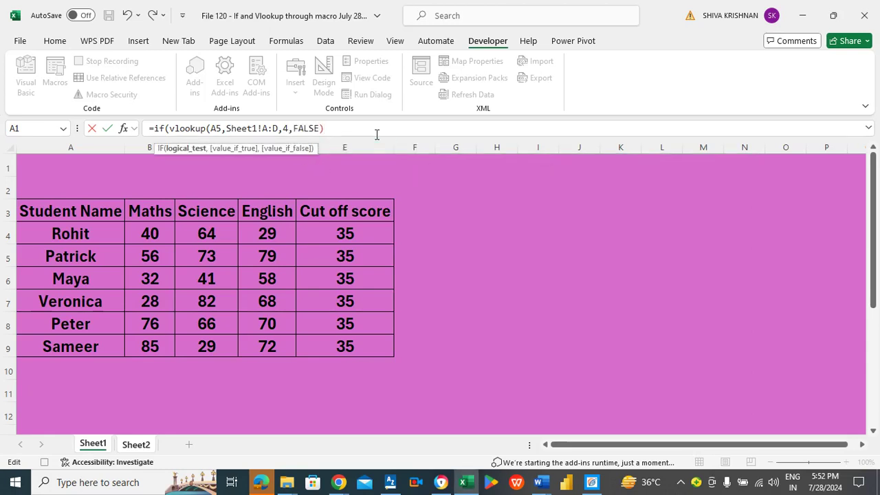
Step: Finish the D5 formula with the test >35 returning "Pass" or otherwise "Fail", and fill it down to D10
text(>35,)
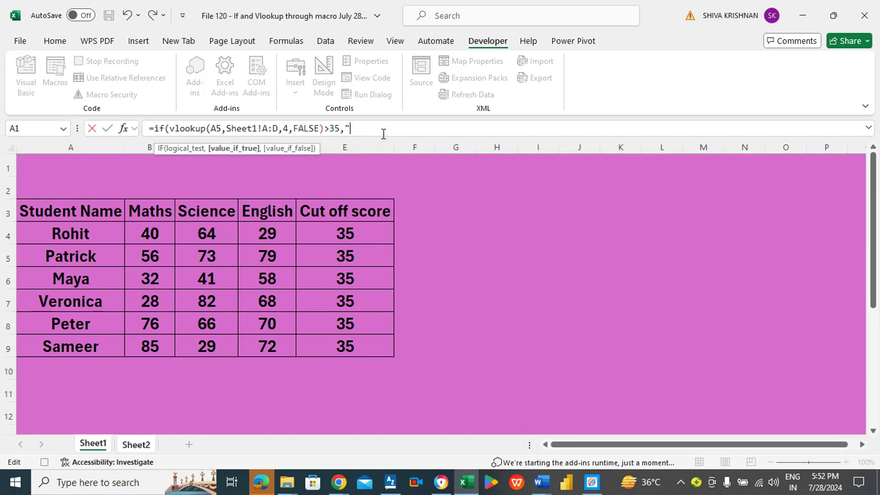
text(Pa)
key(BackSpace)
text(ass","F)
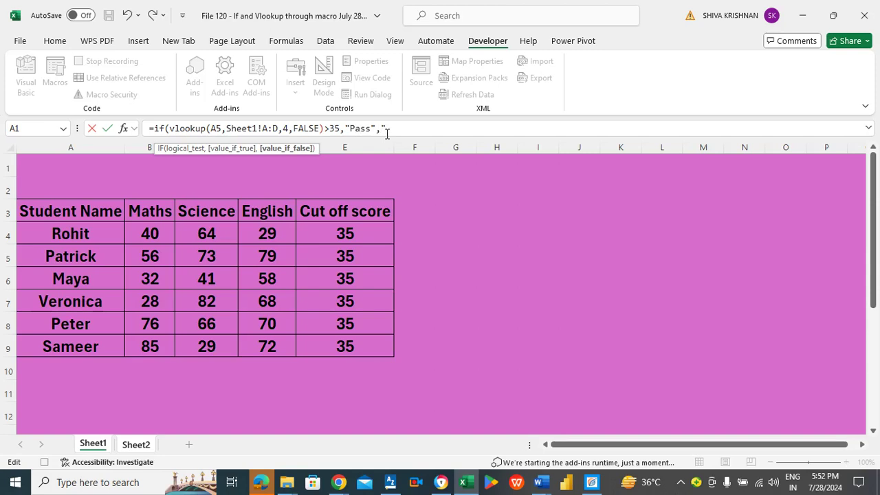
text(ail)
text())
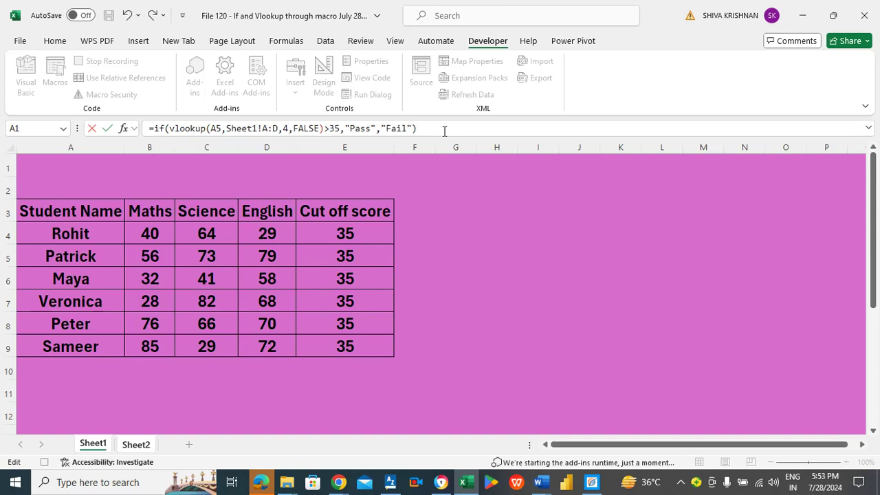
key(Return)
key(Up)
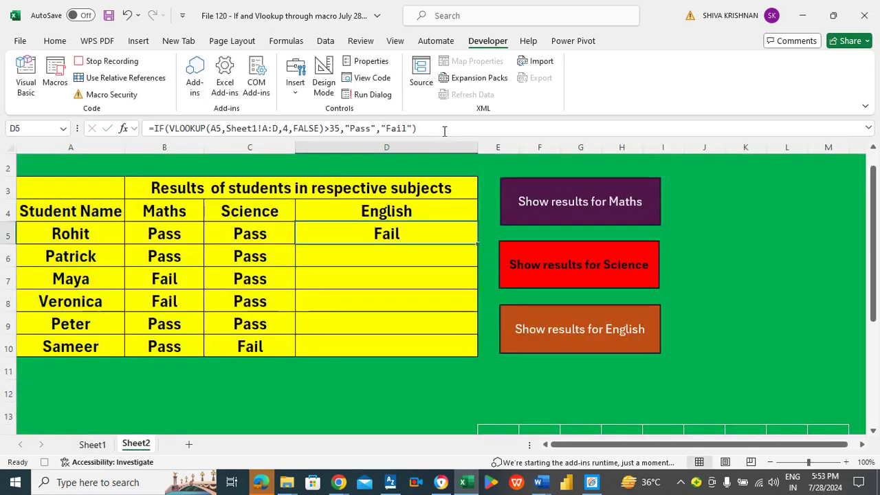
double_click(477, 244)
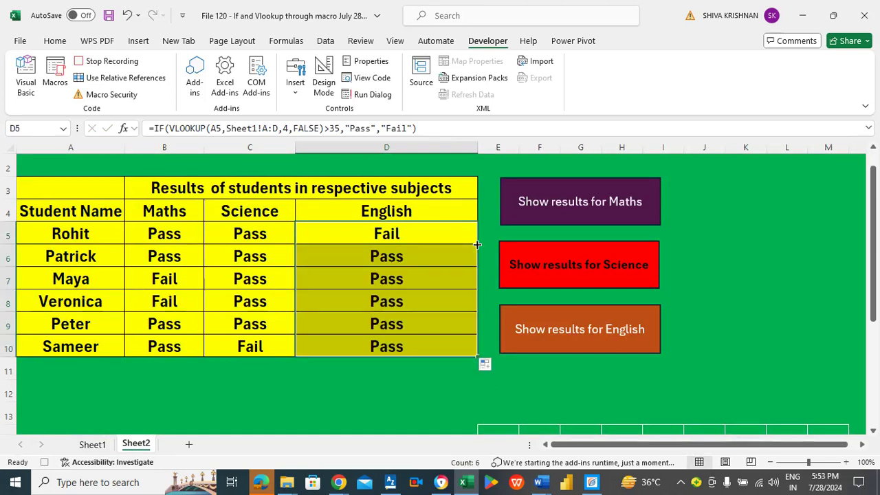
Step: Stop recording the English macro and clear the English results in D5:D10
click(120, 61)
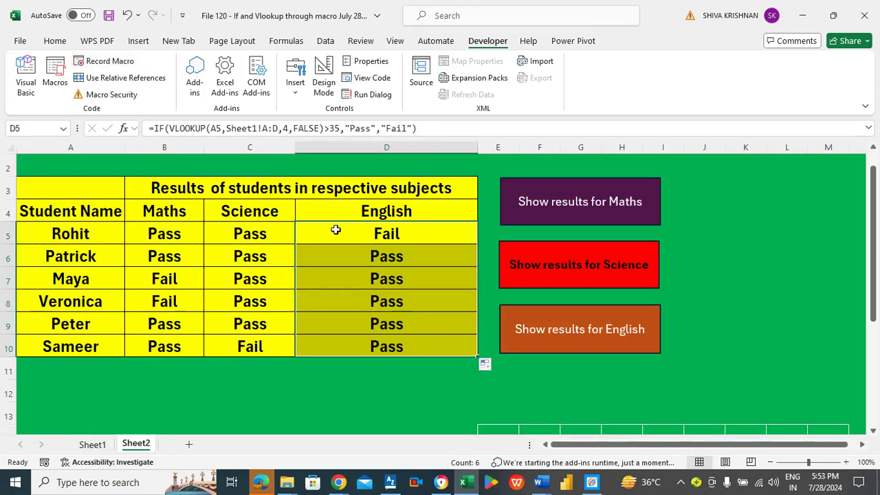
key(Delete)
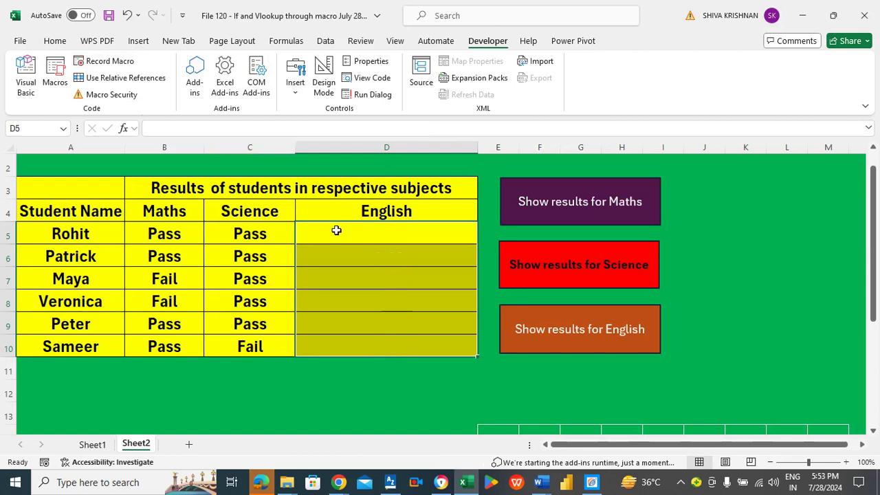
click(336, 231)
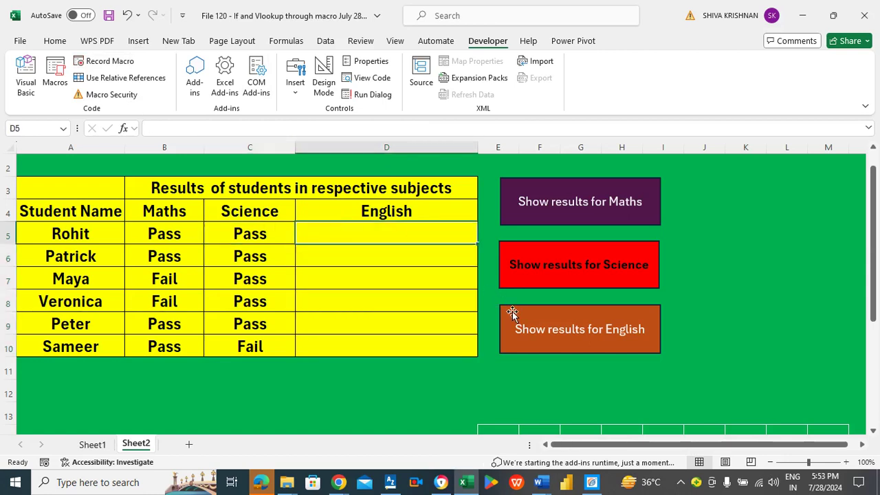
Step: Assign the macro ifvlookupenglish to the "Show results for English" shape
right_click(512, 314)
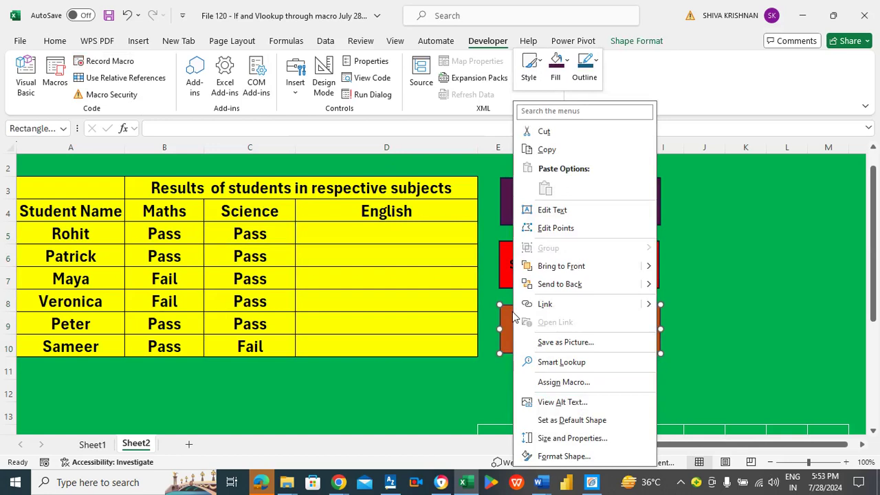
click(589, 382)
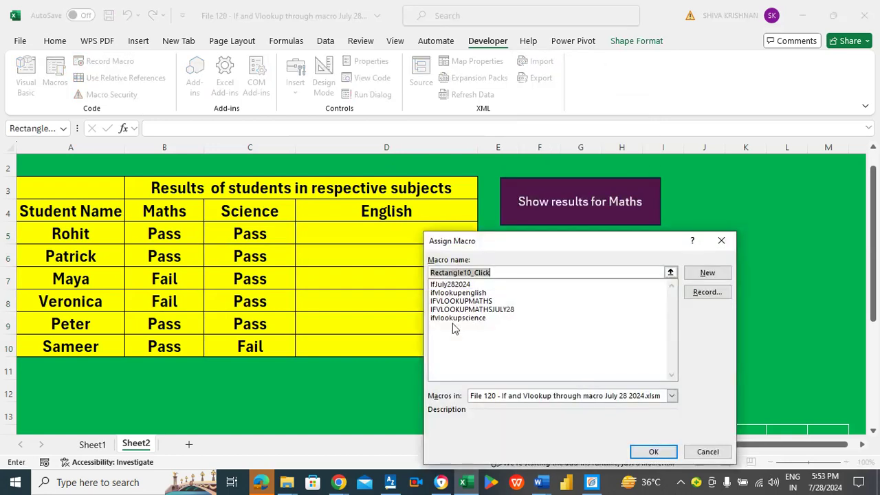
click(476, 293)
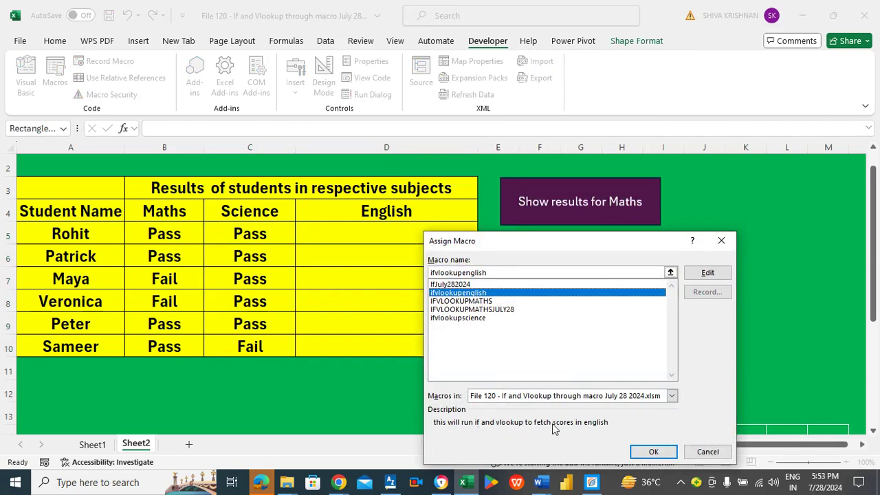
click(659, 451)
click(529, 394)
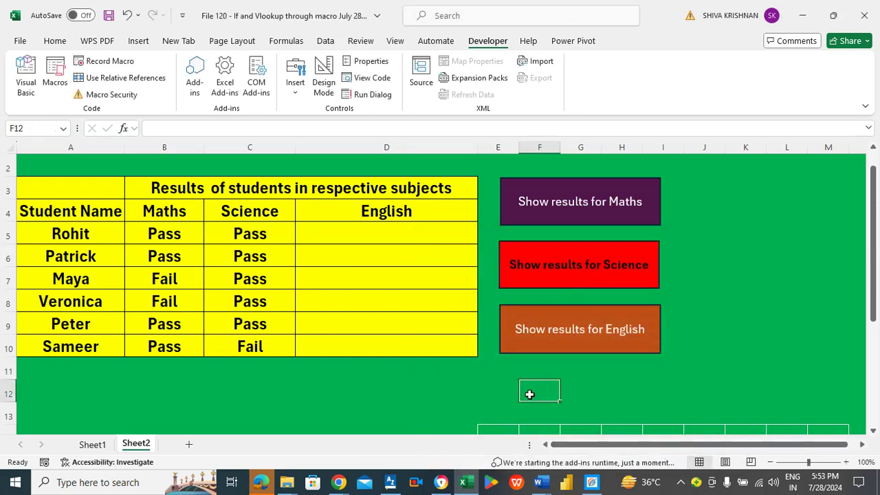
Step: Run the macro with the "Show results for English" shape to fill the English column from D5, and save the workbook
click(416, 234)
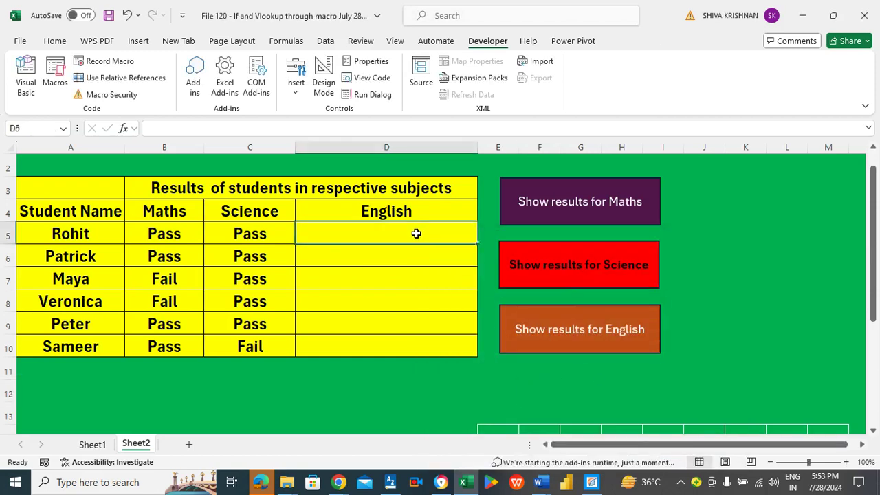
click(581, 330)
click(183, 234)
key(Left)
key(Right)
key(Right)
key(Left)
key(Left)
key(Left)
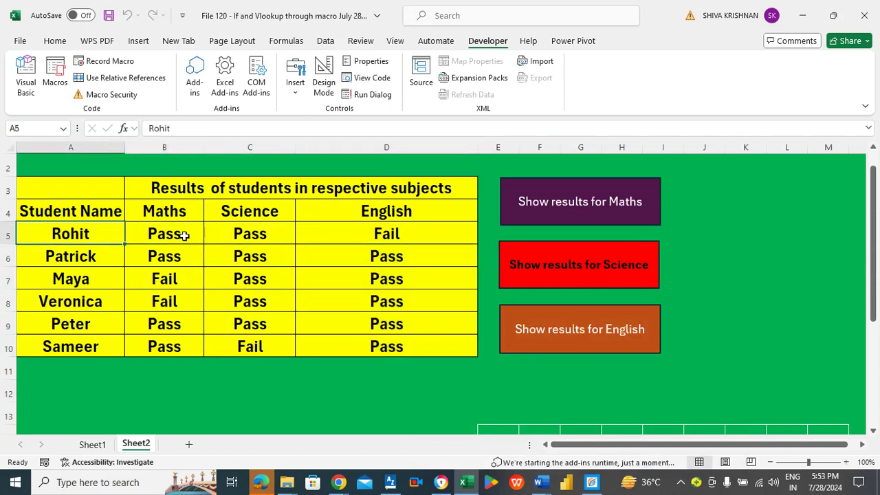
key(Right)
key(ctrl+s)
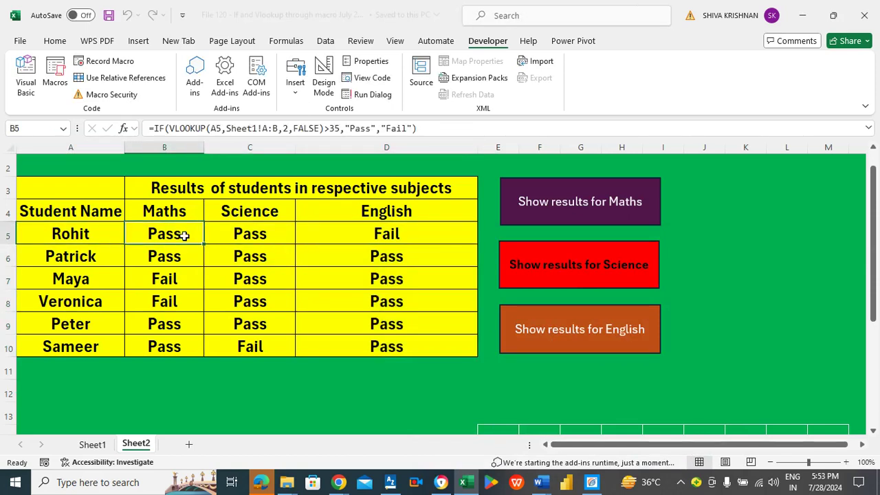